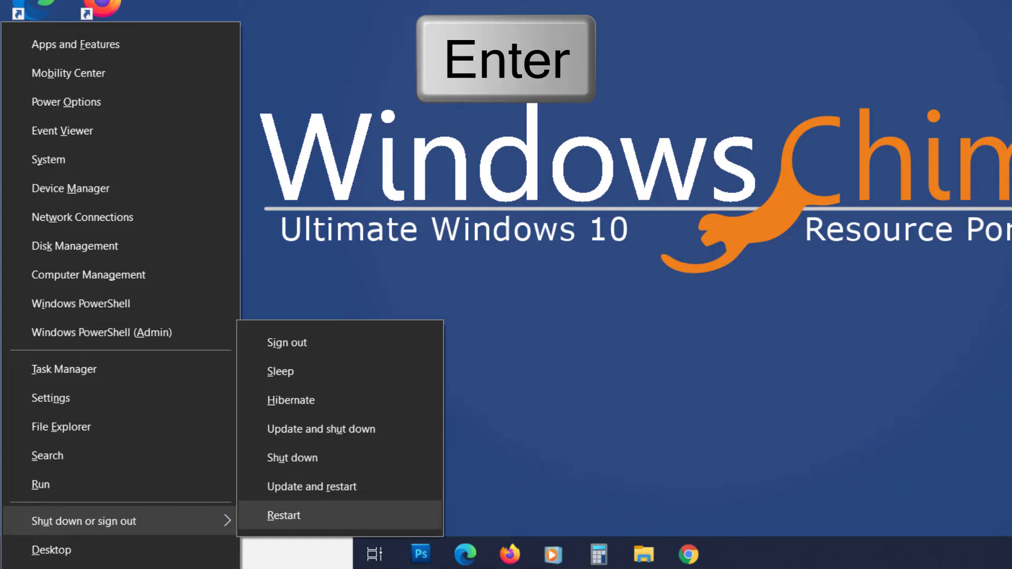
- Restart the computer using the plain Restart option, without updating
key(Return)
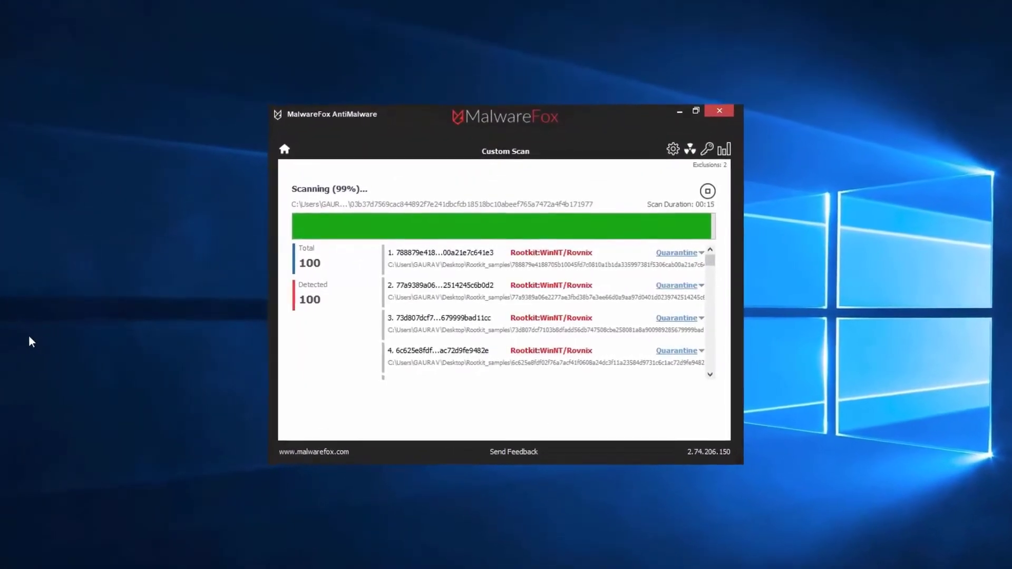
- Review the harmful objects detected by the MalwareFox custom scan, apply the Quarantine actions, and close the program
scroll(713, 375, down, 5)
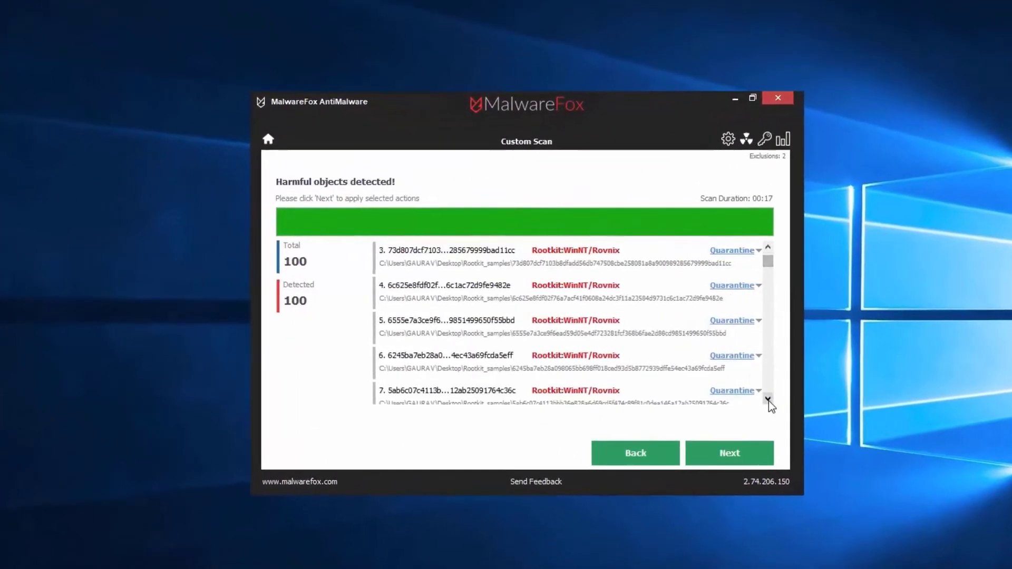
click(763, 458)
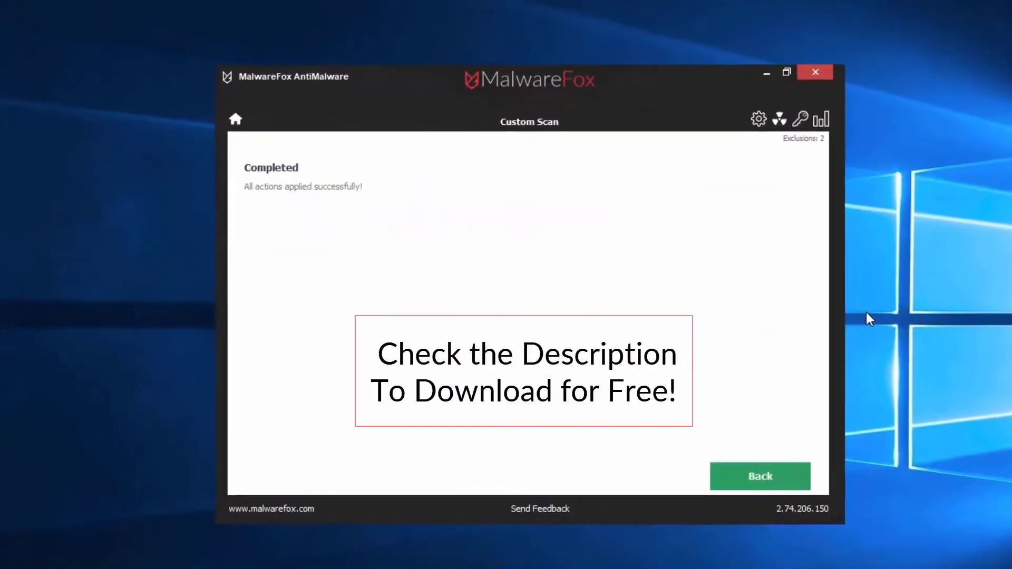
click(759, 481)
click(820, 69)
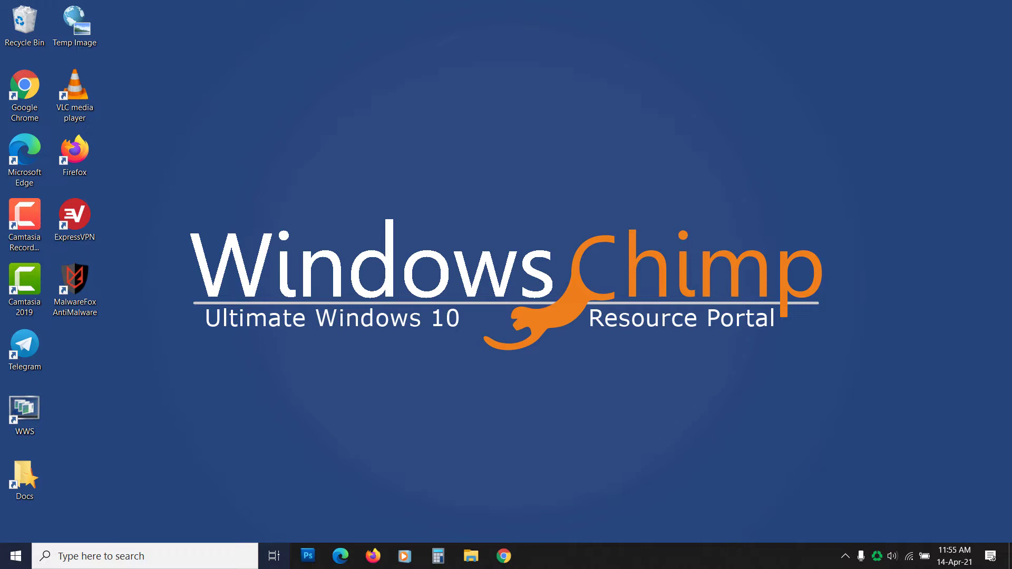
- Search Windows for "device manager" and open Device Manager with its device list active
key(super)
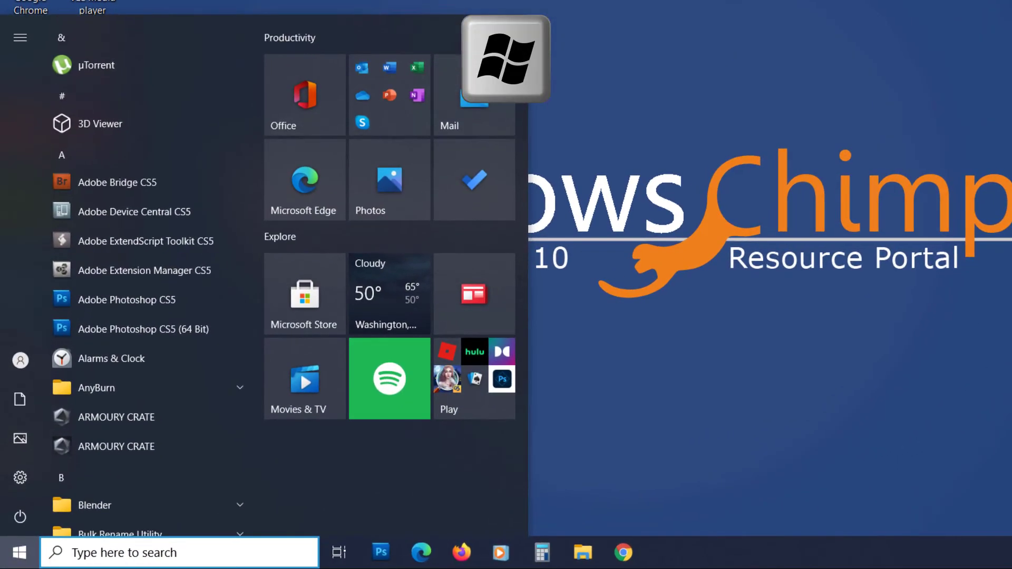
text(device manager)
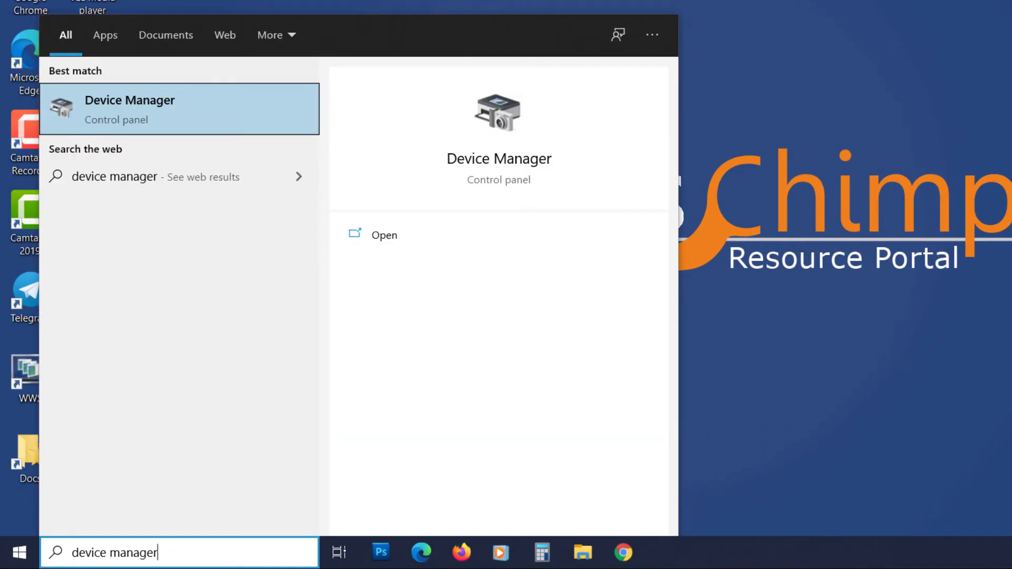
key(Return)
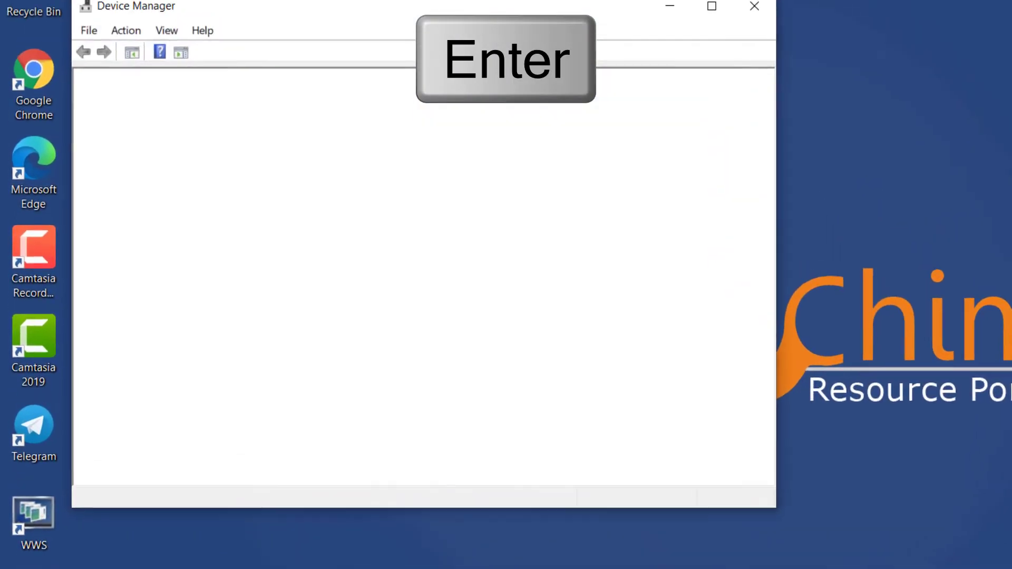
key(Tab)
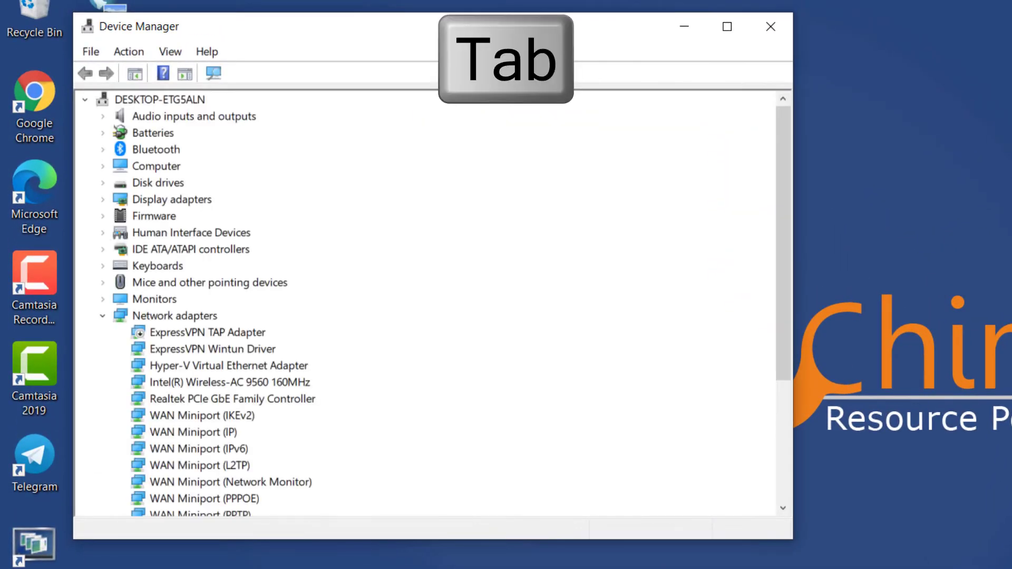
- Expand Mice and other pointing devices and open the properties of the first HID-compliant mouse
key(Down)
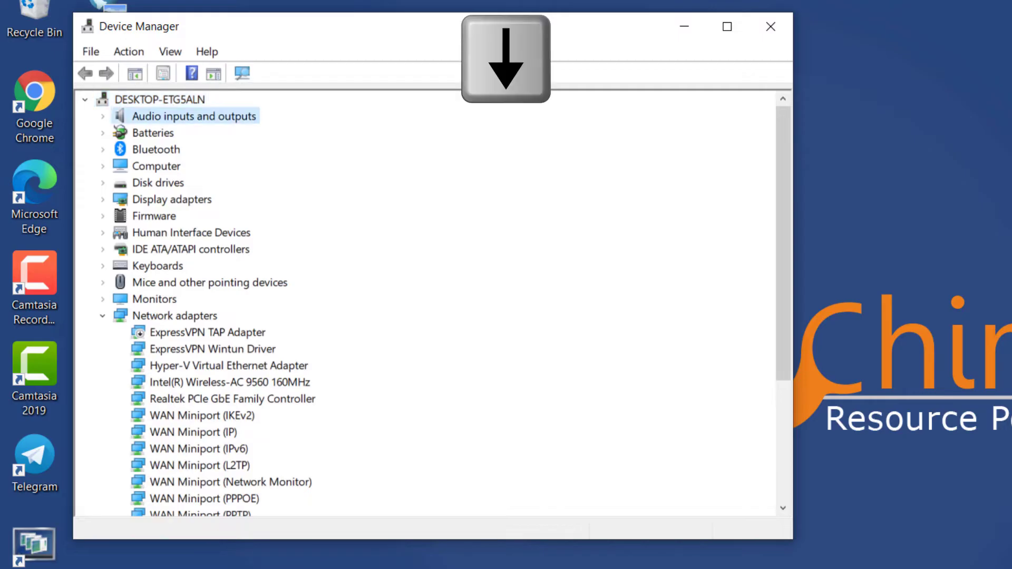
key(Down)
key(Down)
key(Down)
key(Down)
key(Down)
key(Down)
key(Down)
key(Down)
key(Down)
key(Down)
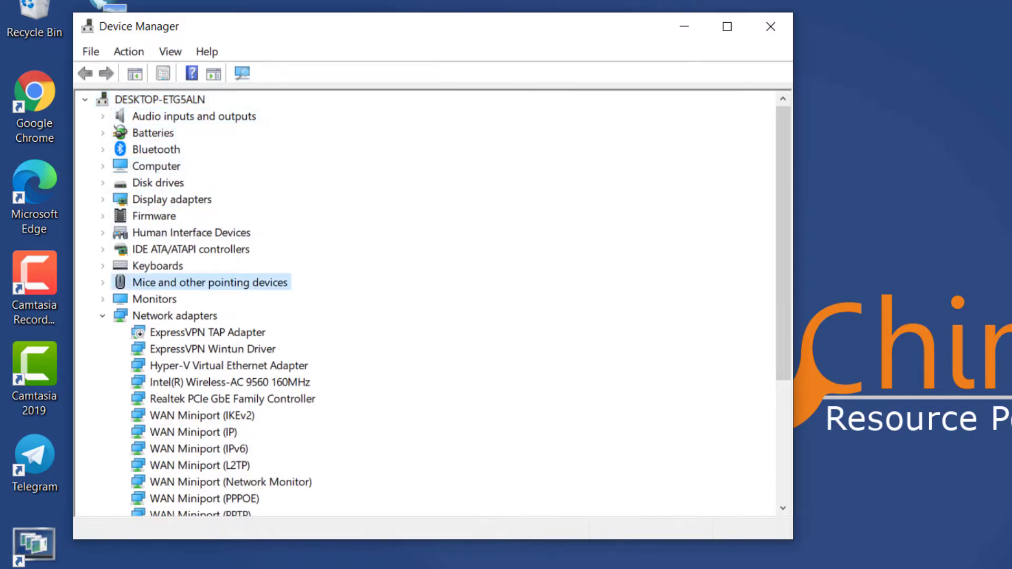
key(Right)
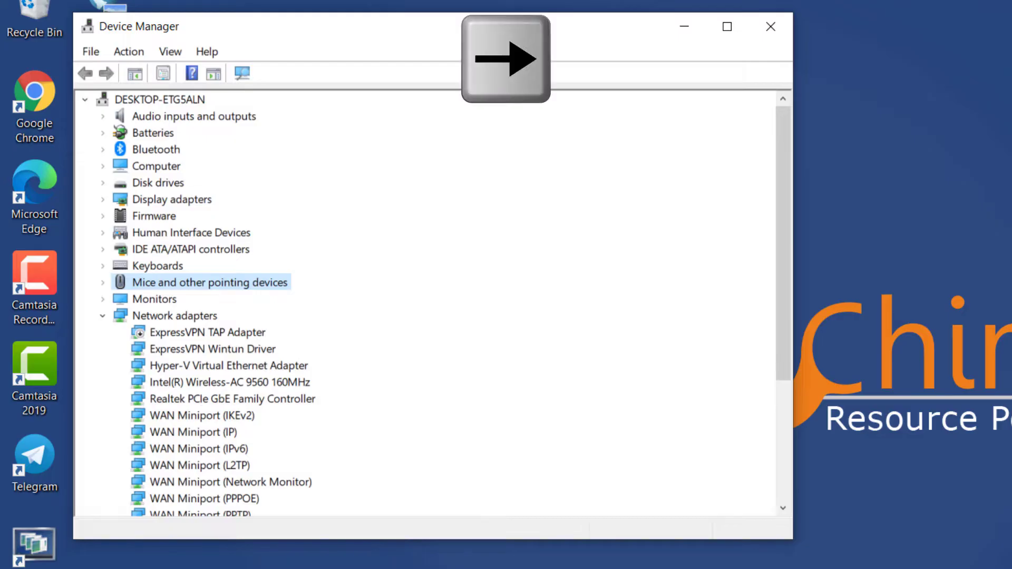
key(Down)
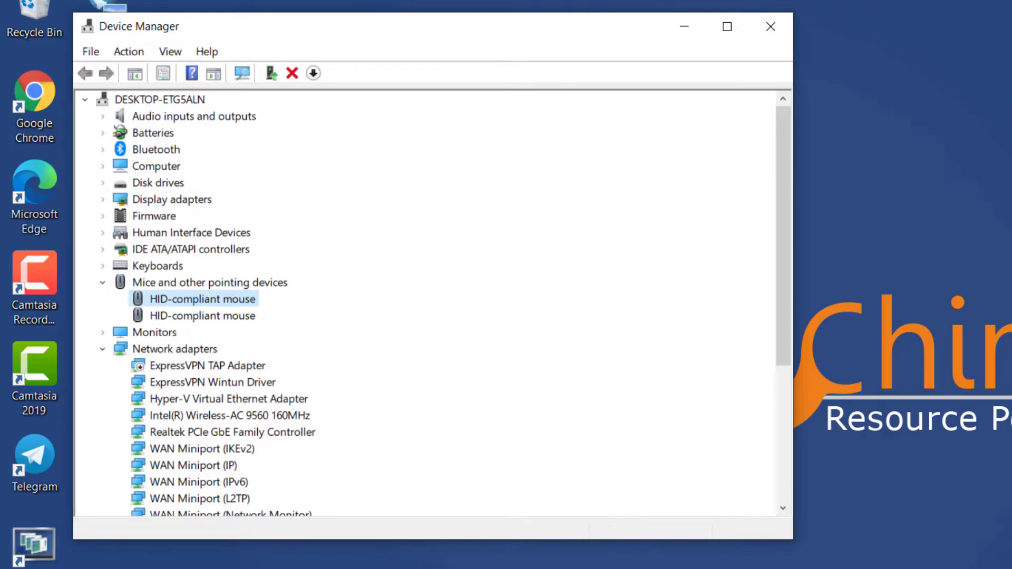
key(Return)
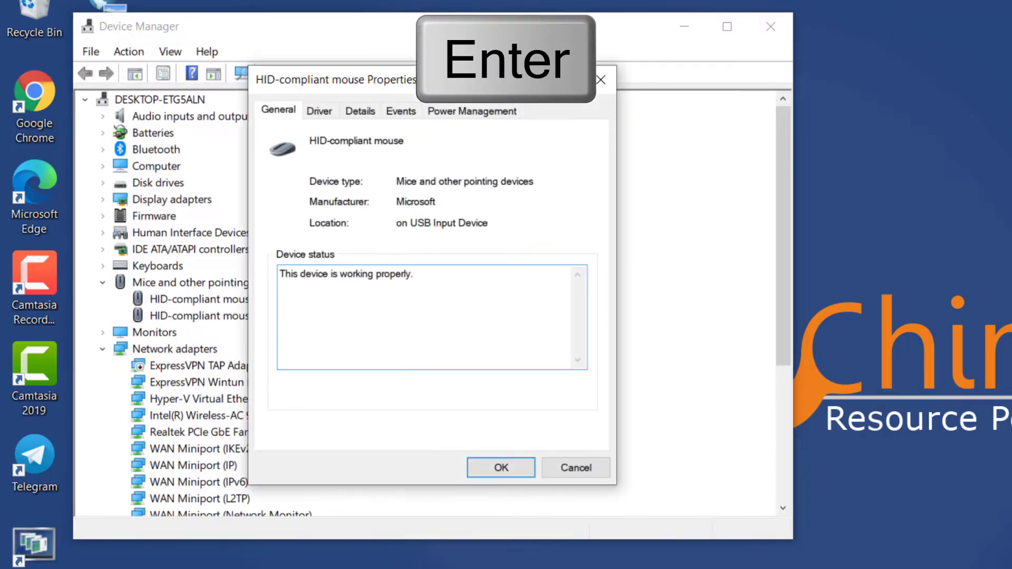
- Uninstall the HID-compliant mouse device through its driver properties and confirm the removal
key(Tab)
key(Tab)
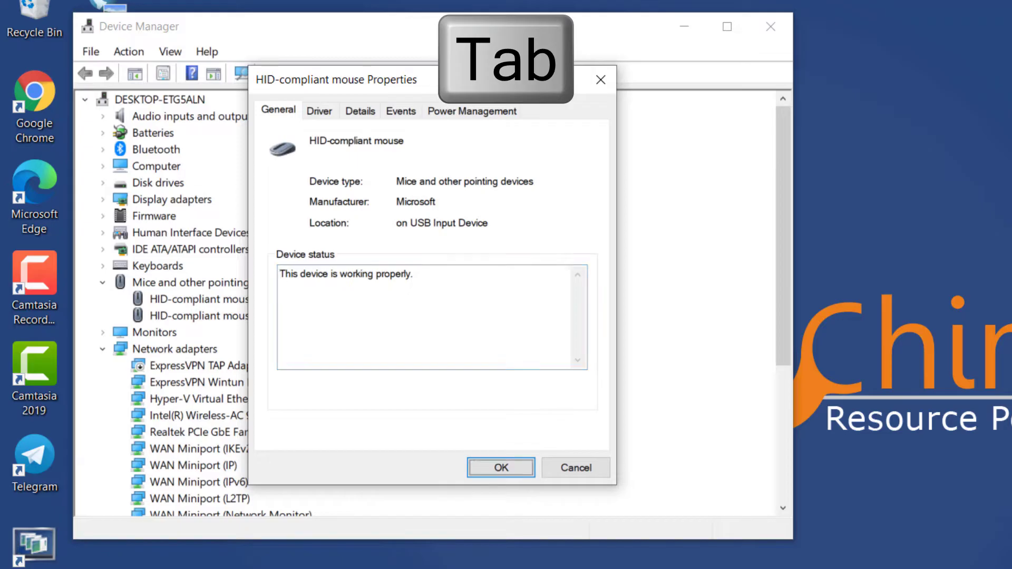
key(Tab)
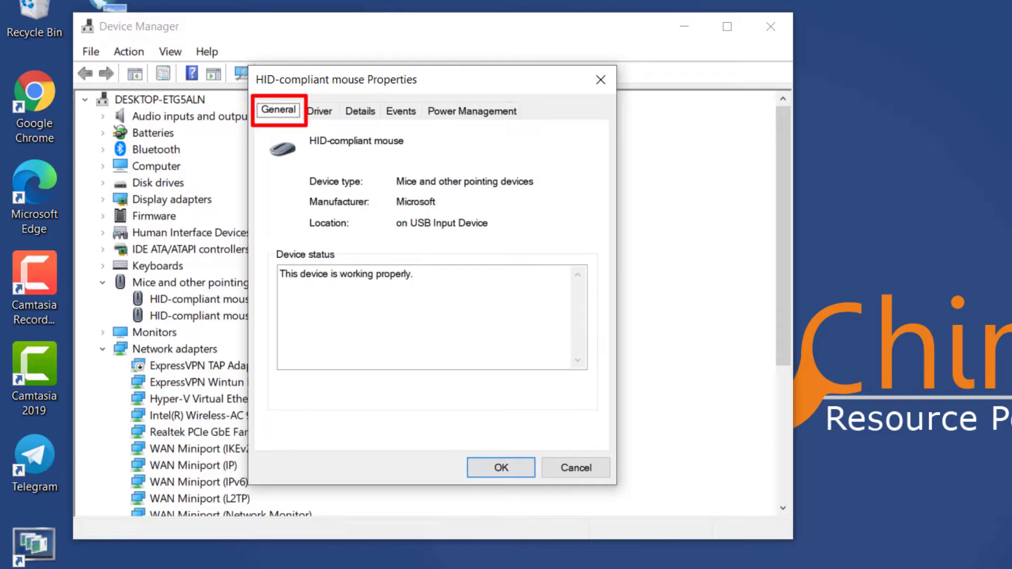
key(Right)
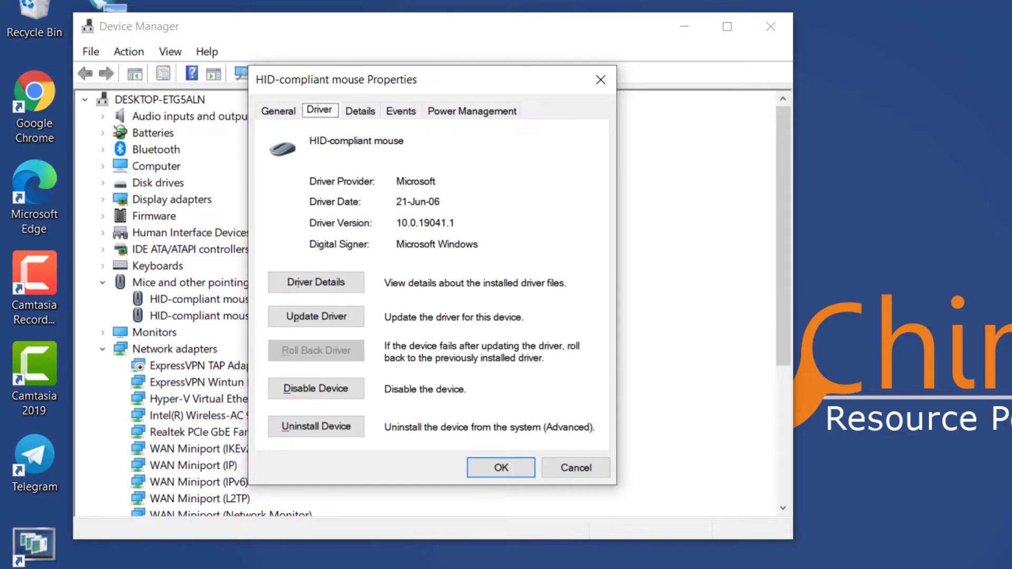
key(Tab)
key(Tab)
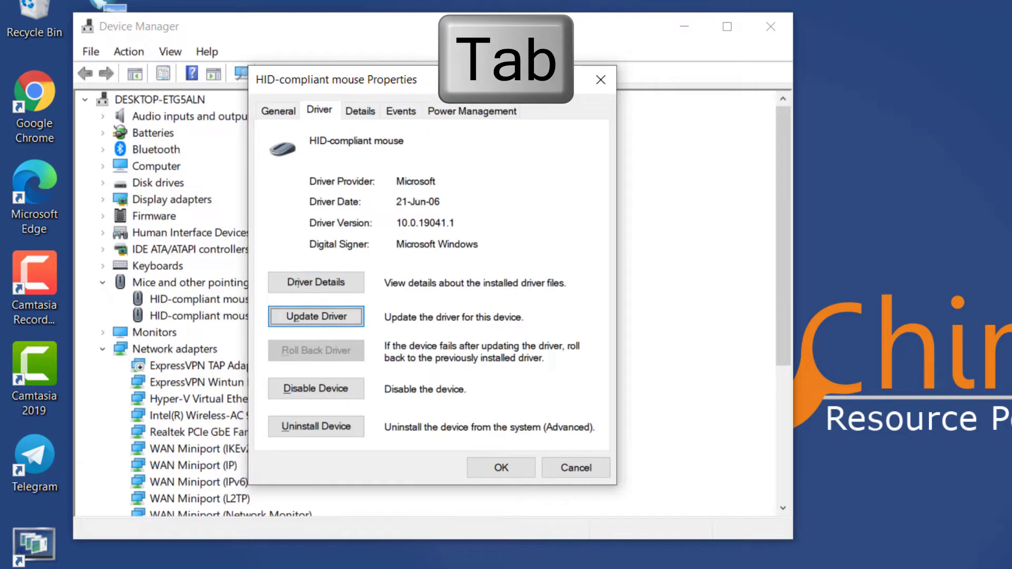
key(Tab)
key(Tab)
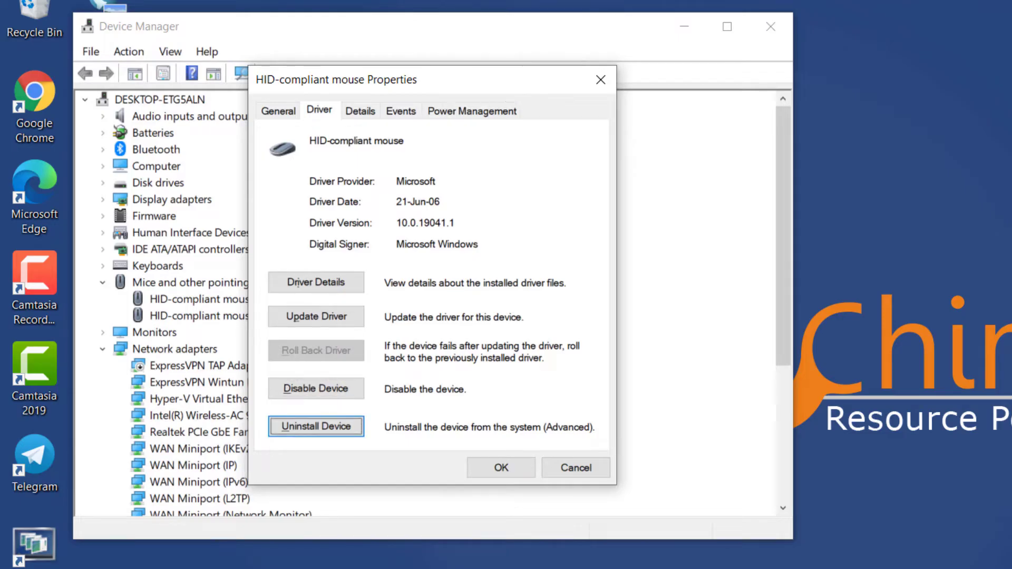
key(Return)
key(Return)
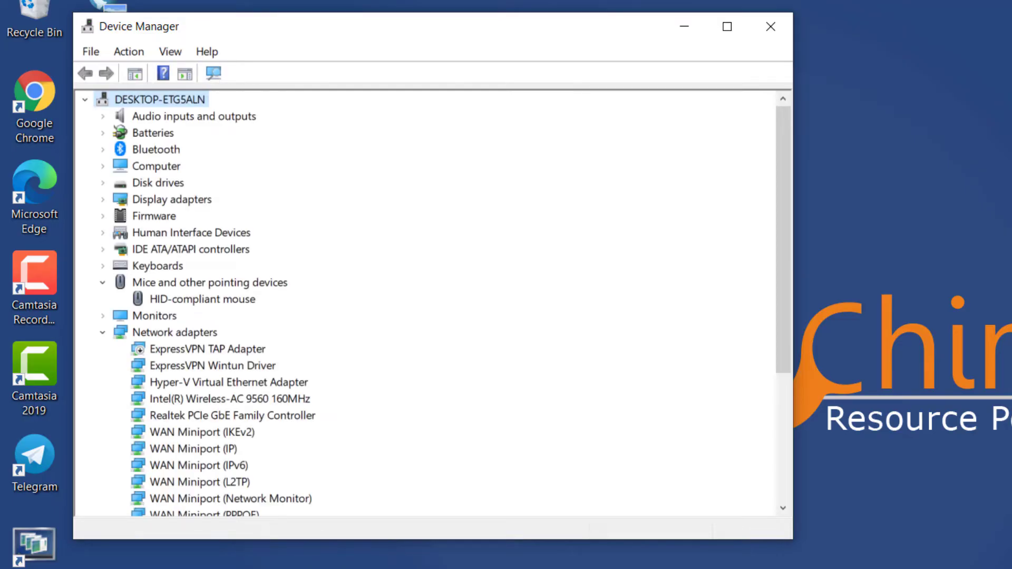
- Restart the computer from the shut down or sign out options
key(super+x)
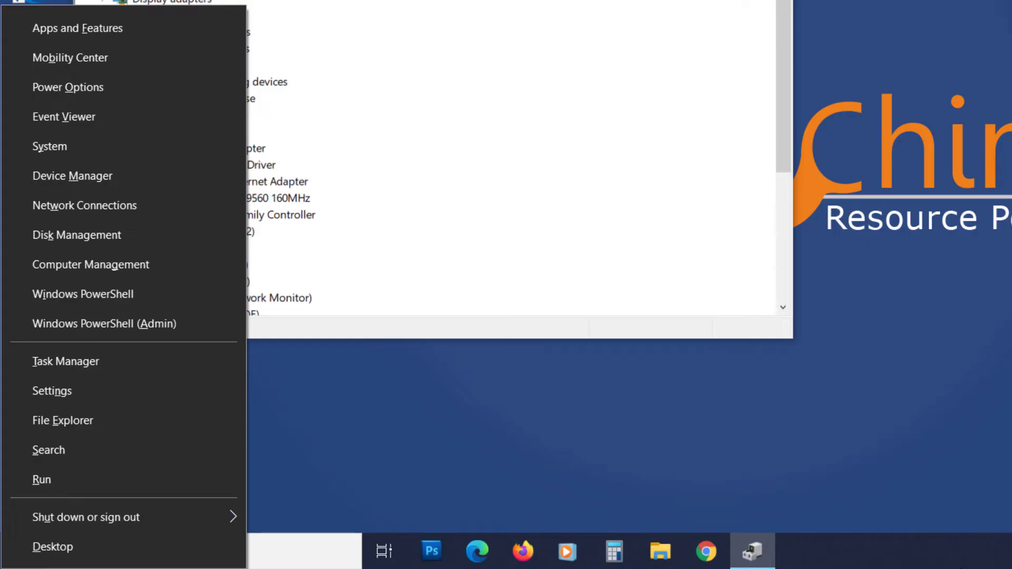
key(Up)
key(Up)
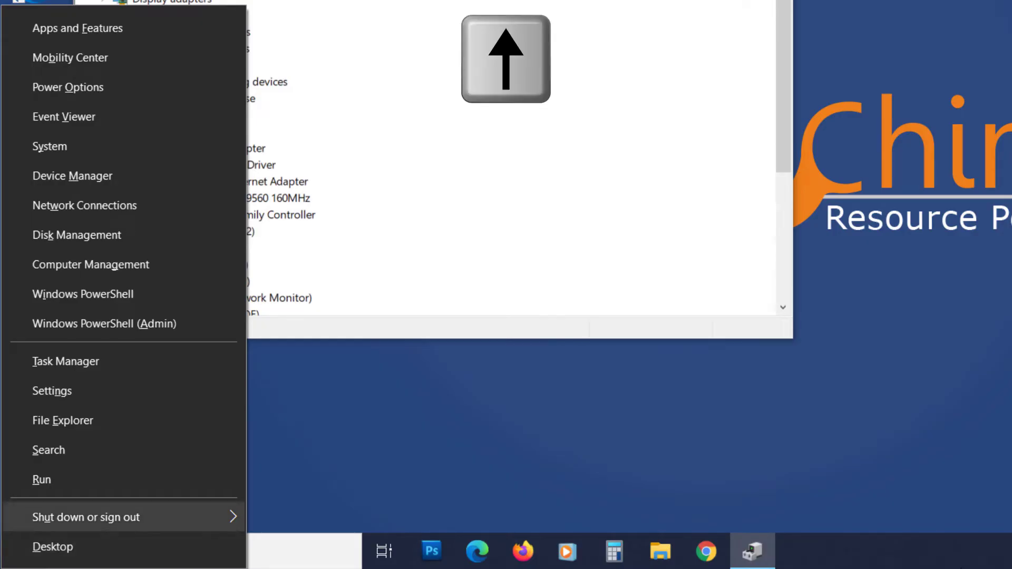
key(Right)
key(Down)
key(Down)
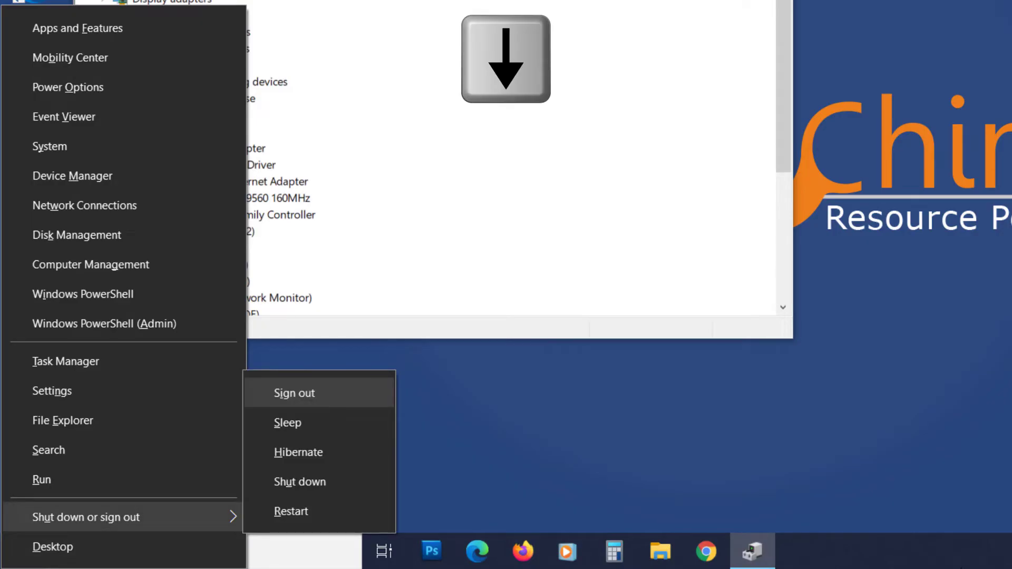
key(Down)
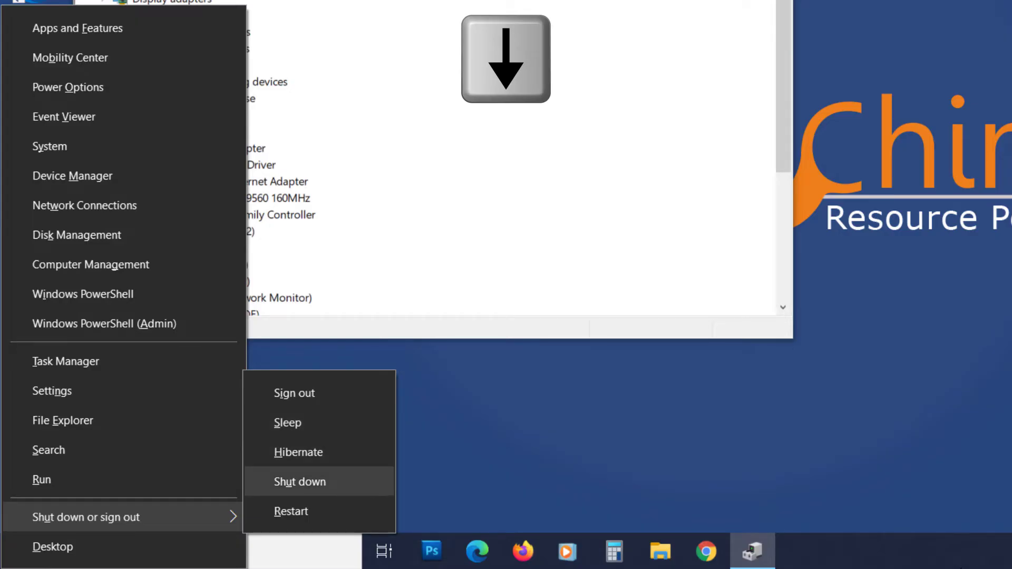
key(Down)
key(Return)
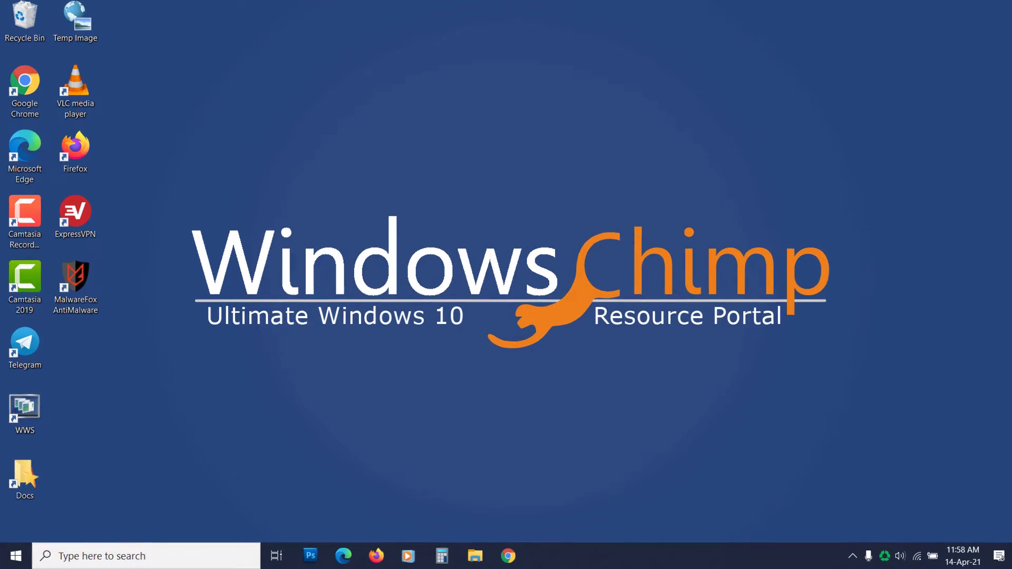
- Find Device Manager through Windows search and open it with the computer's device tree active
key(super)
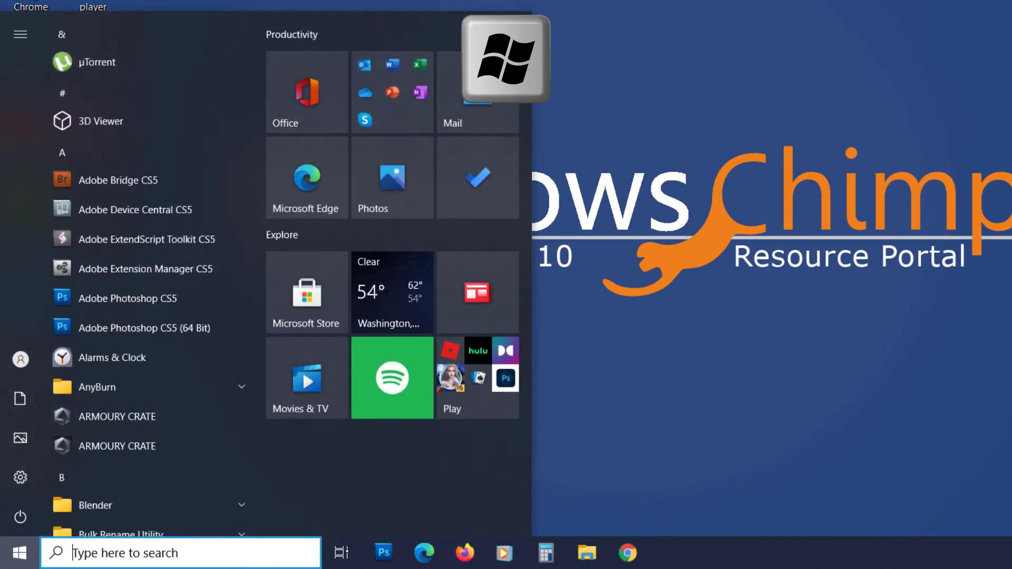
text(device)
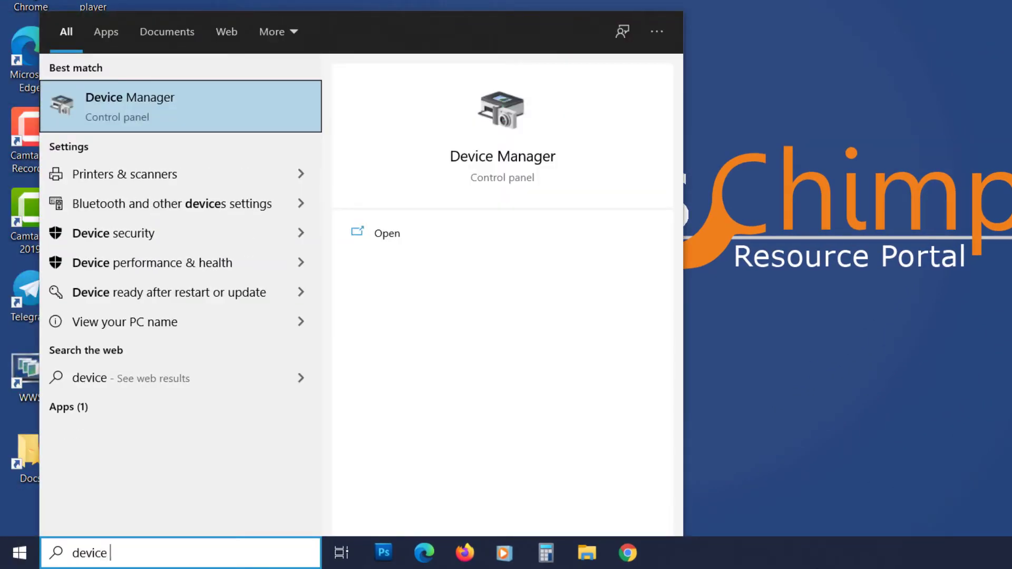
text( manager)
key(Return)
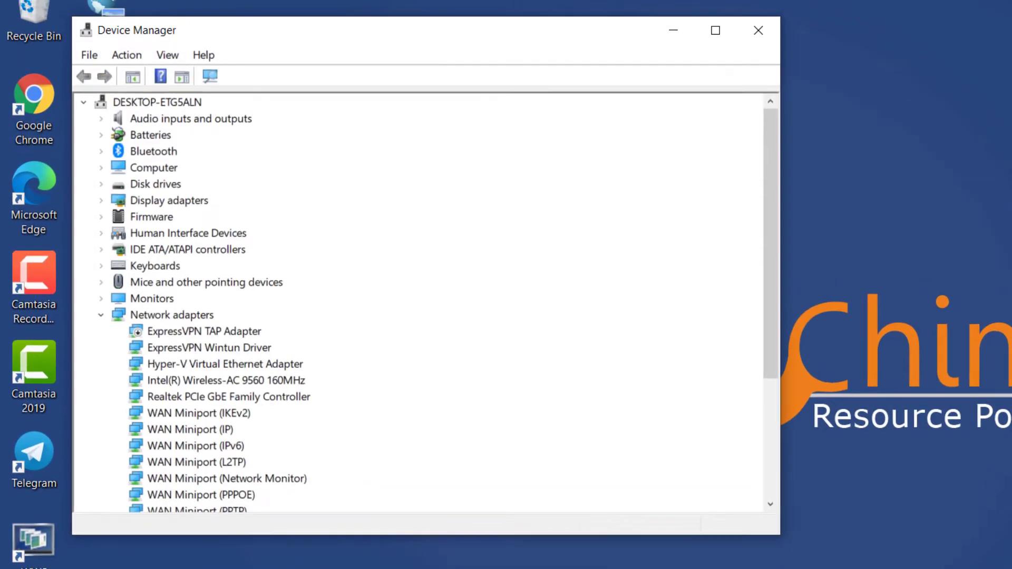
key(Tab)
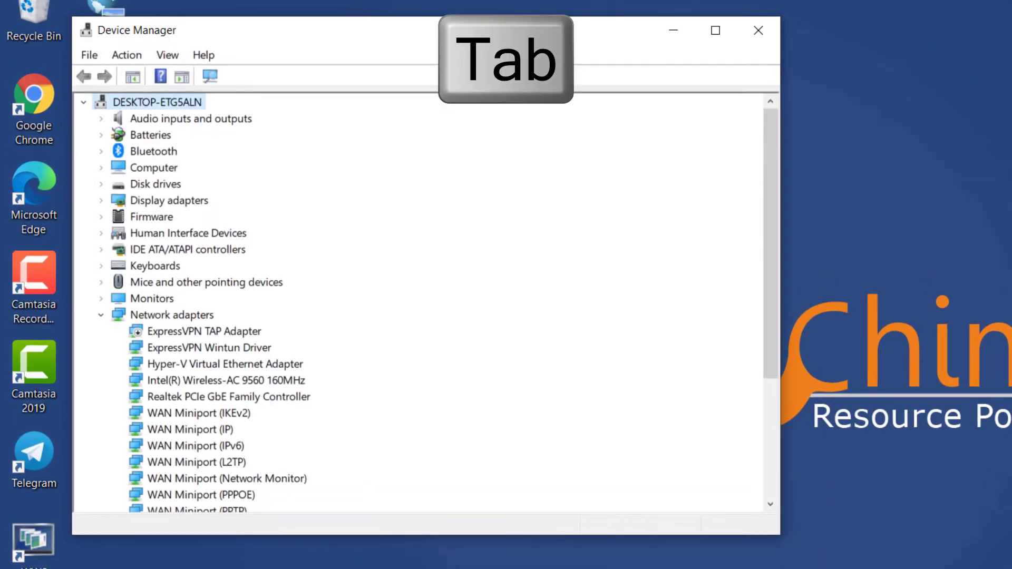
- Expand the Universal Serial Bus controllers category in the device tree
key(Down)
key(Down)
key(Down)
key(Down)
key(Down)
key(Down)
key(Down)
key(Down)
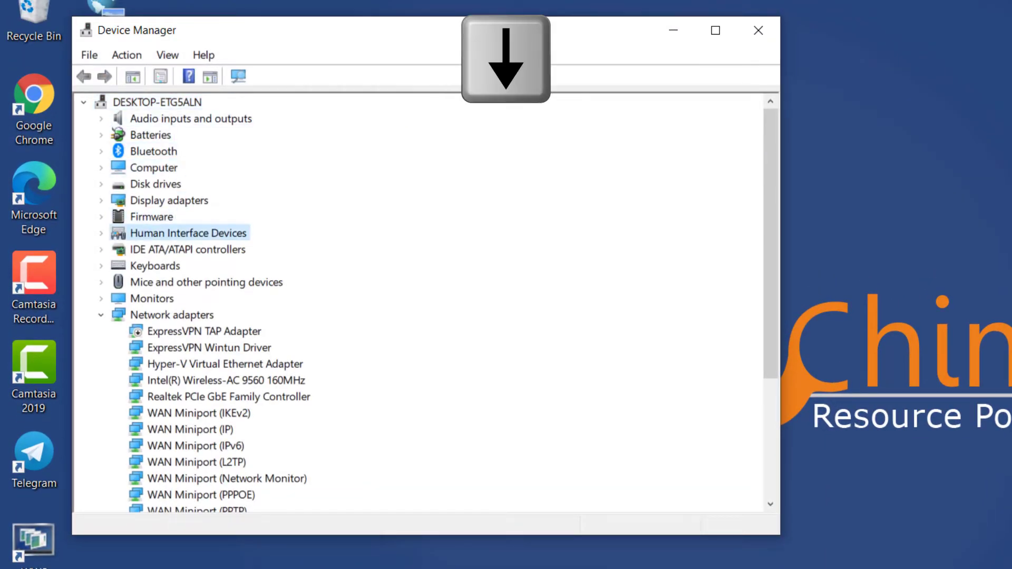
key(Down)
key(Down)
key(Down)
key(Down)
key(Down)
key(Down)
key(Down)
key(Down)
key(Down)
key(Down)
key(Down)
key(Down)
key(Down)
key(Down)
key(Down)
key(Down)
key(Down)
key(Down)
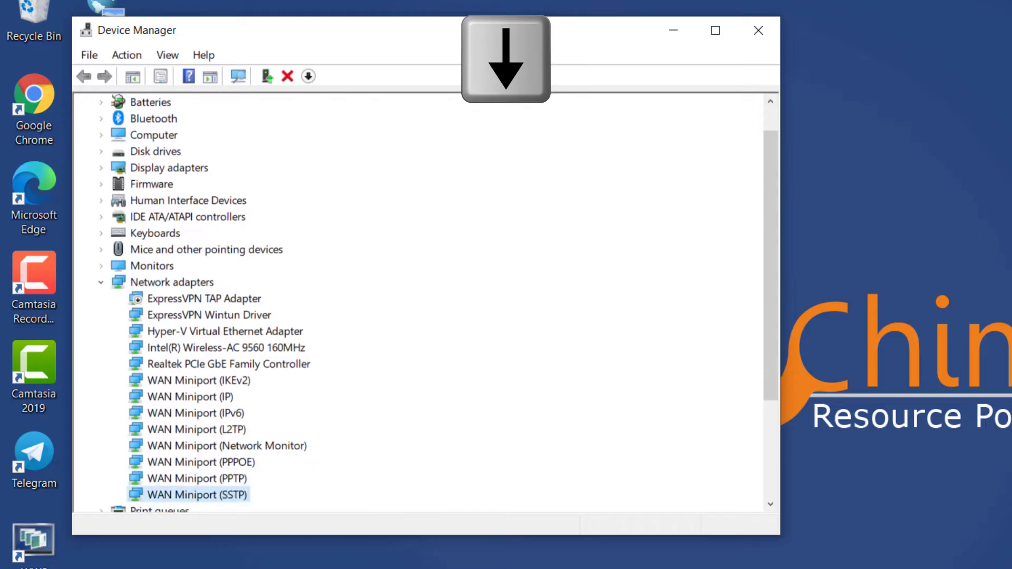
key(Down)
key(Down)
key(Down)
key(Down)
key(Down)
key(Down)
key(Down)
key(Down)
key(Down)
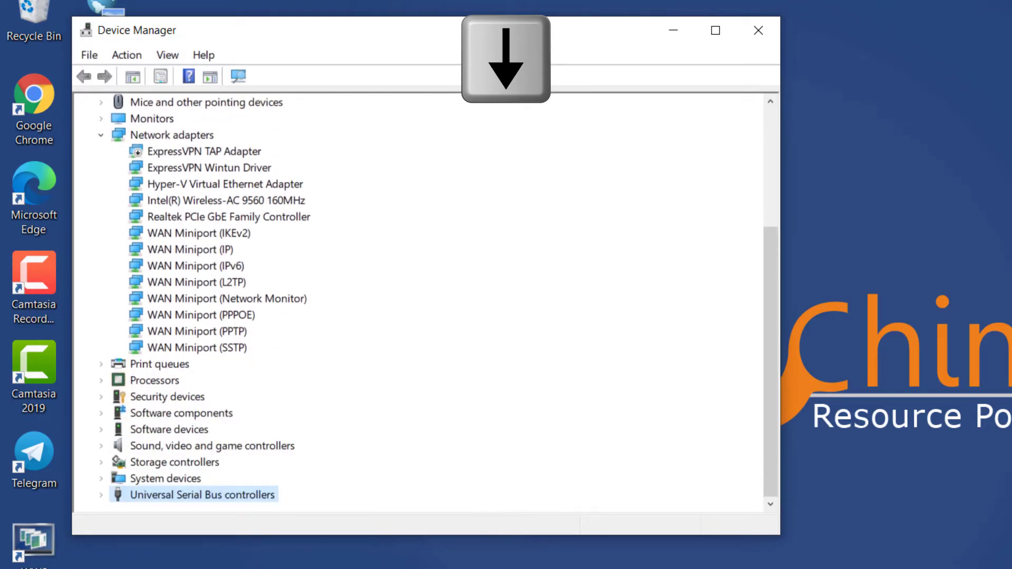
key(Right)
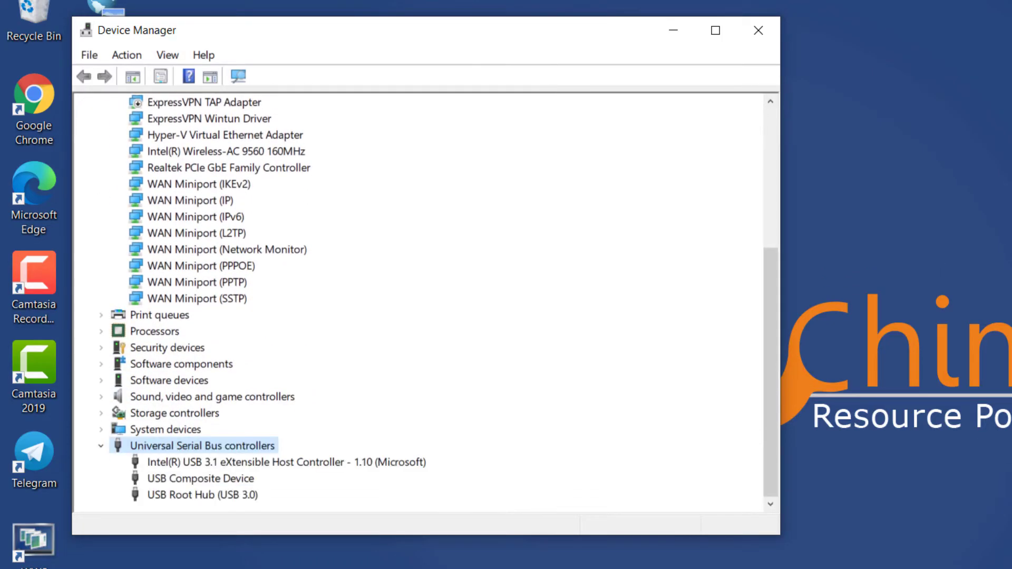
- Open the properties of the Intel(R) USB 3.1 eXtensible Host Controller - 1.10 (Microsoft)
key(Down)
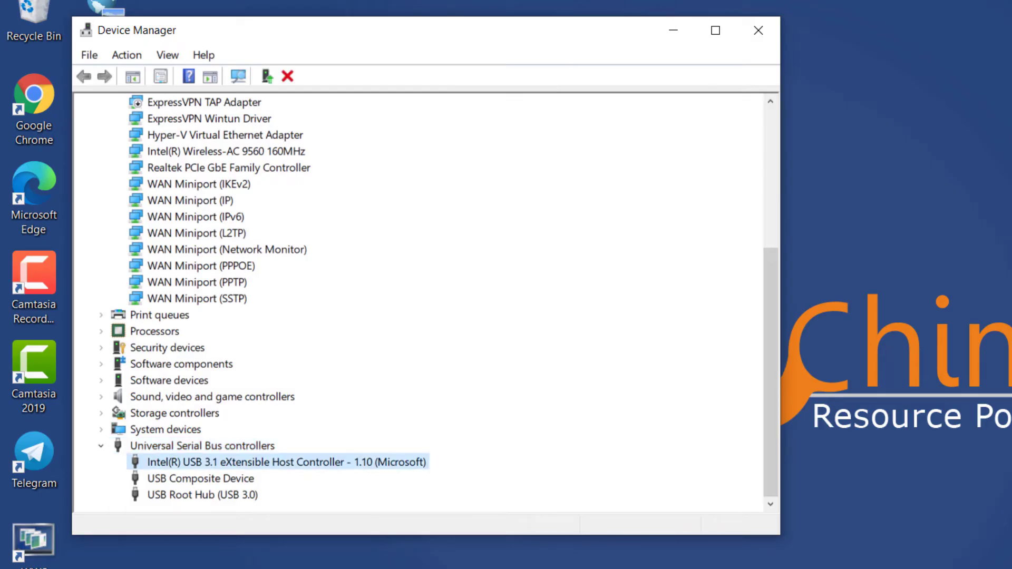
key(Down)
key(Down)
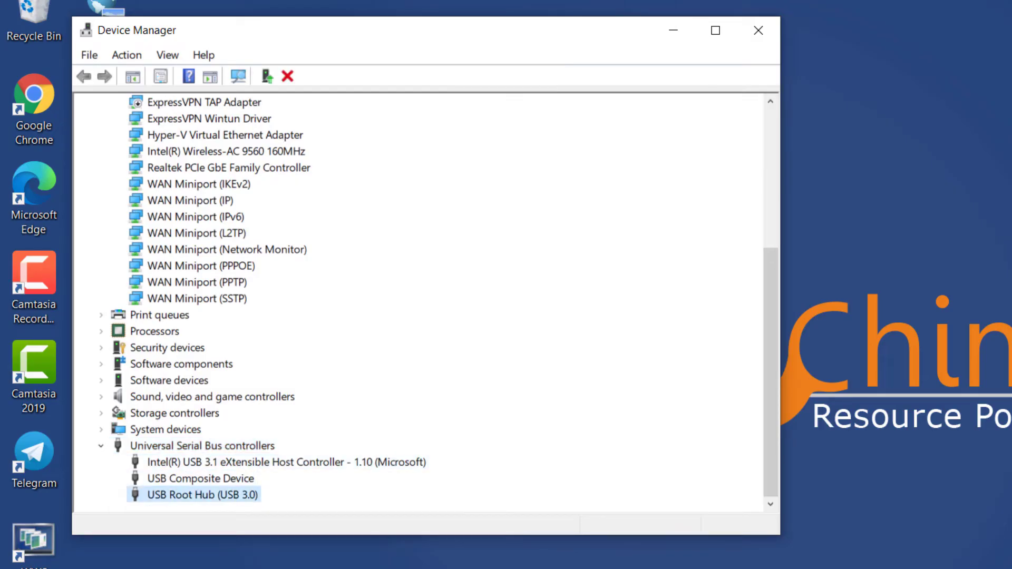
click(286, 461)
key(Return)
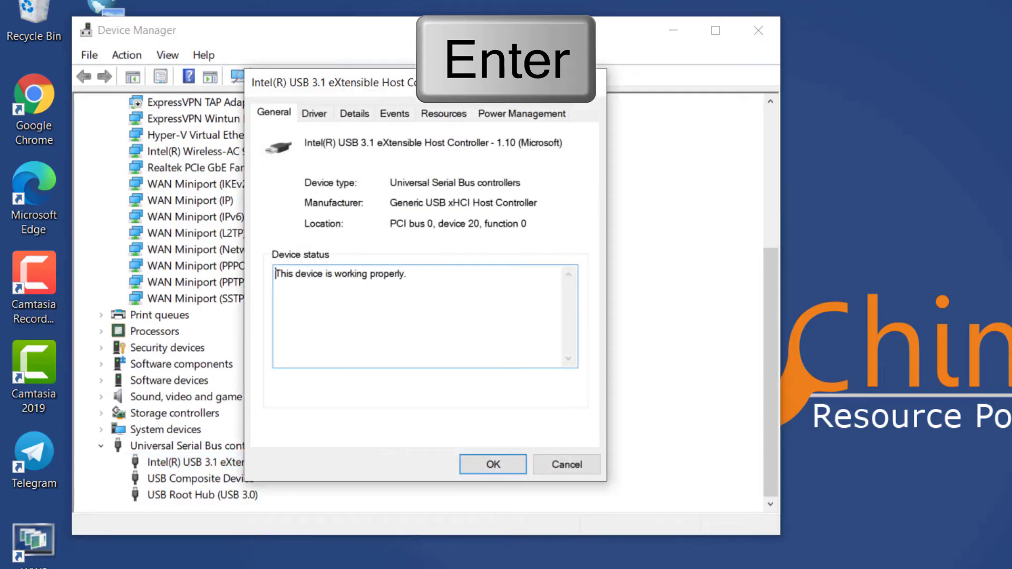
- Uninstall the Intel(R) USB 3.1 eXtensible Host Controller from its driver properties and confirm the removal
key(Tab)
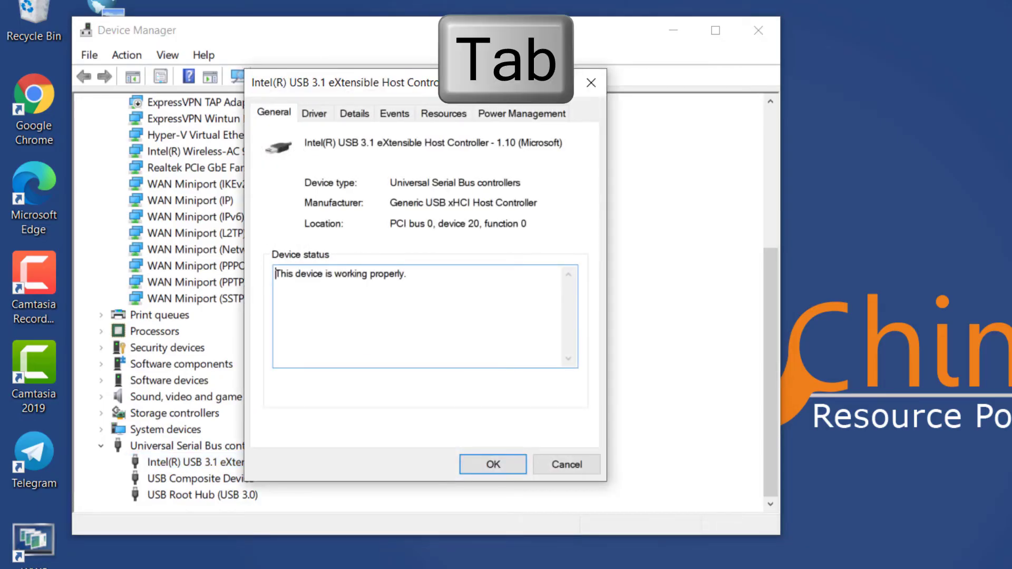
key(Tab)
key(Tab)
key(Tab)
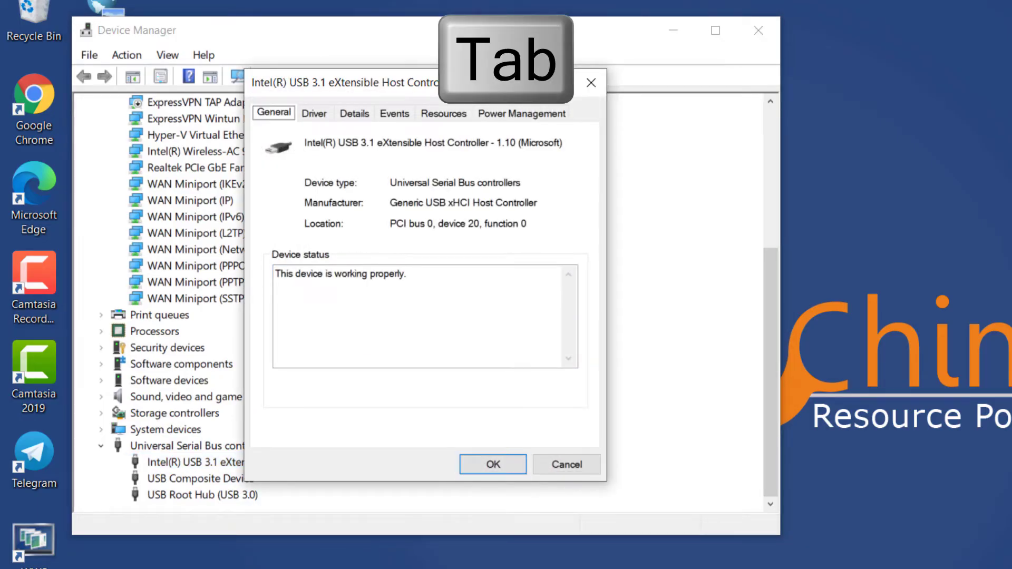
key(Right)
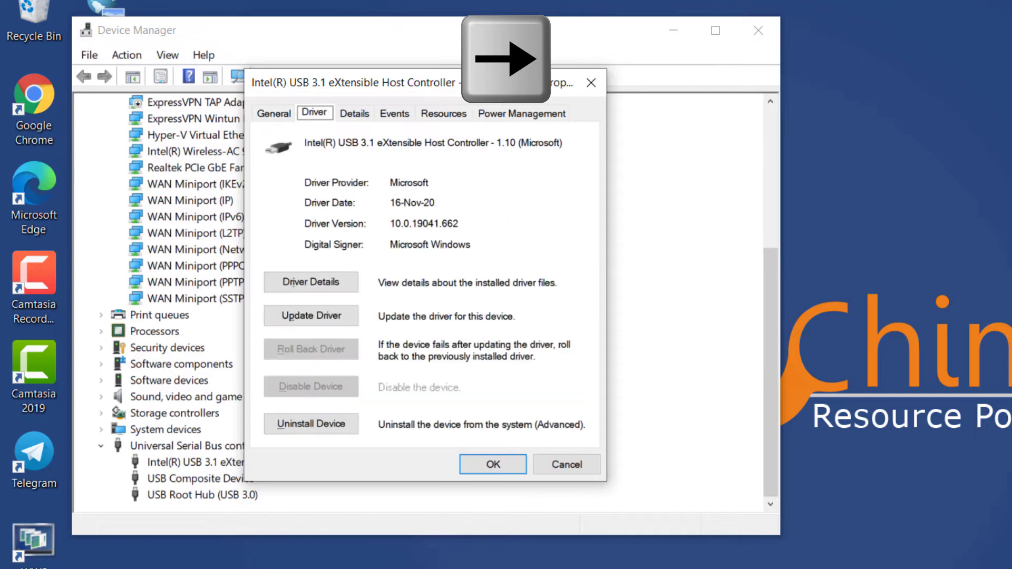
key(Tab)
key(Tab)
key(Tab)
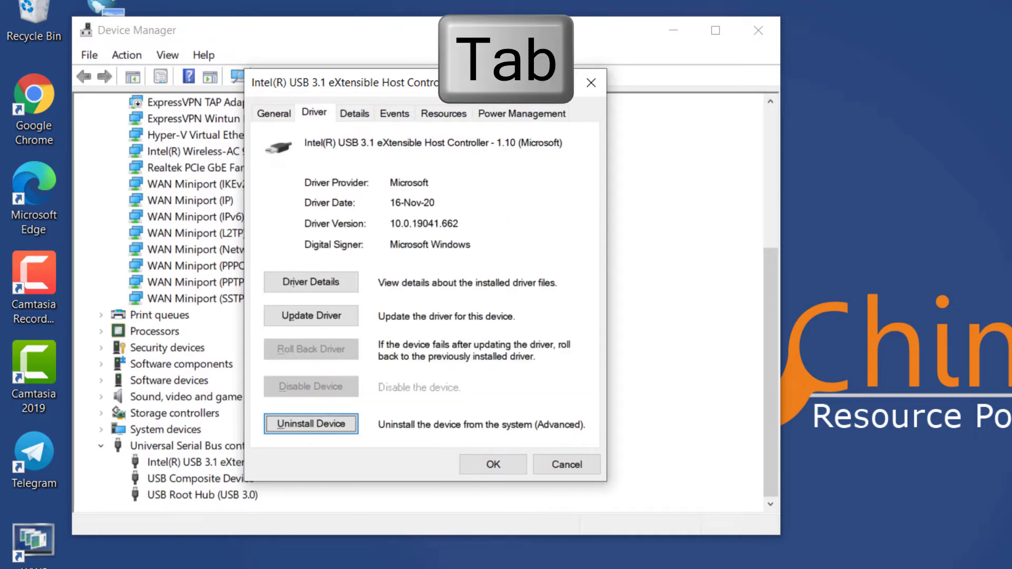
key(Return)
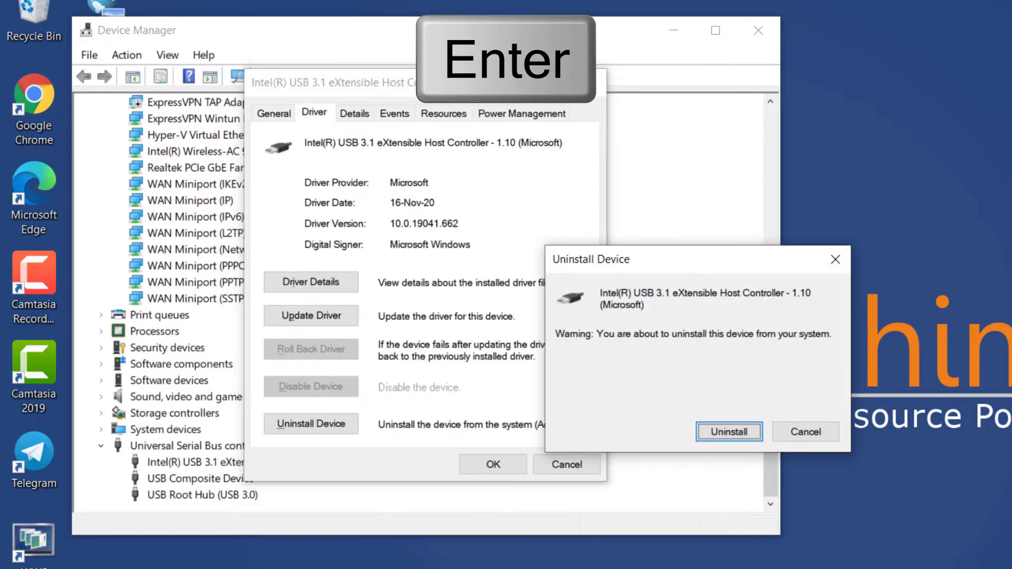
key(Return)
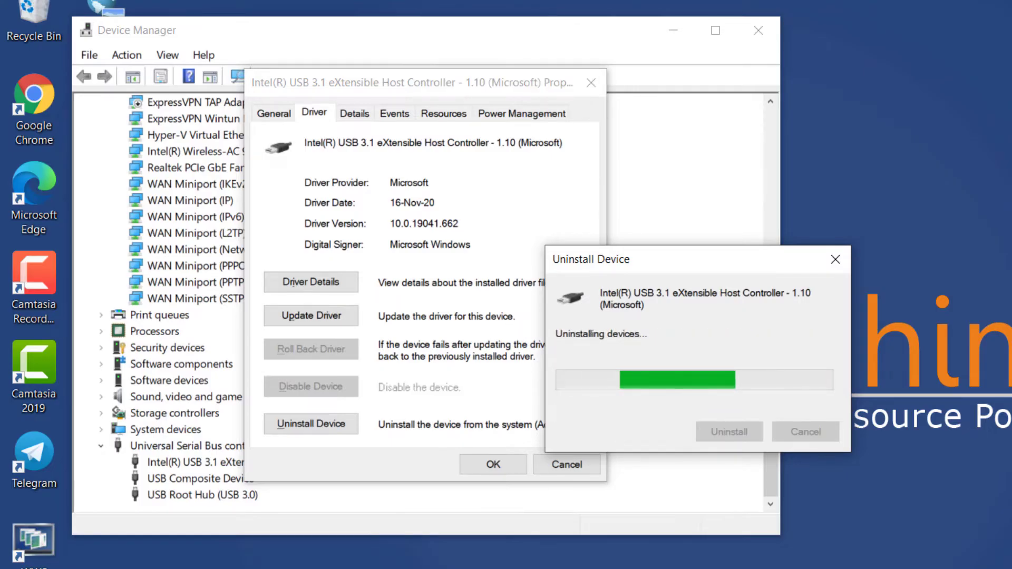
- Open the properties of the USB Root Hub (USB 3.0) and uninstall the device from its driver settings
key(Down)
key(Return)
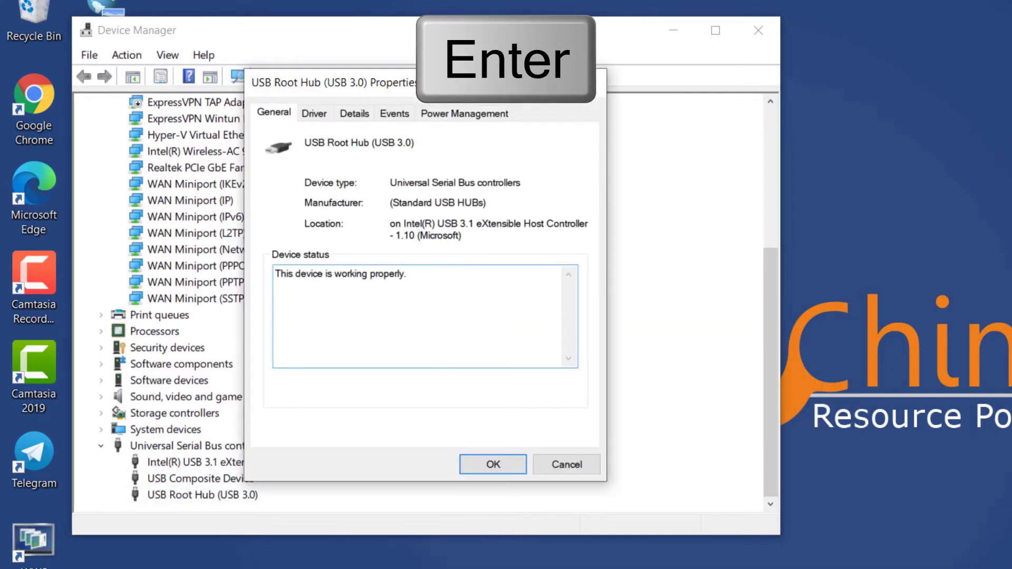
key(Tab)
key(Tab)
key(Tab)
key(Right)
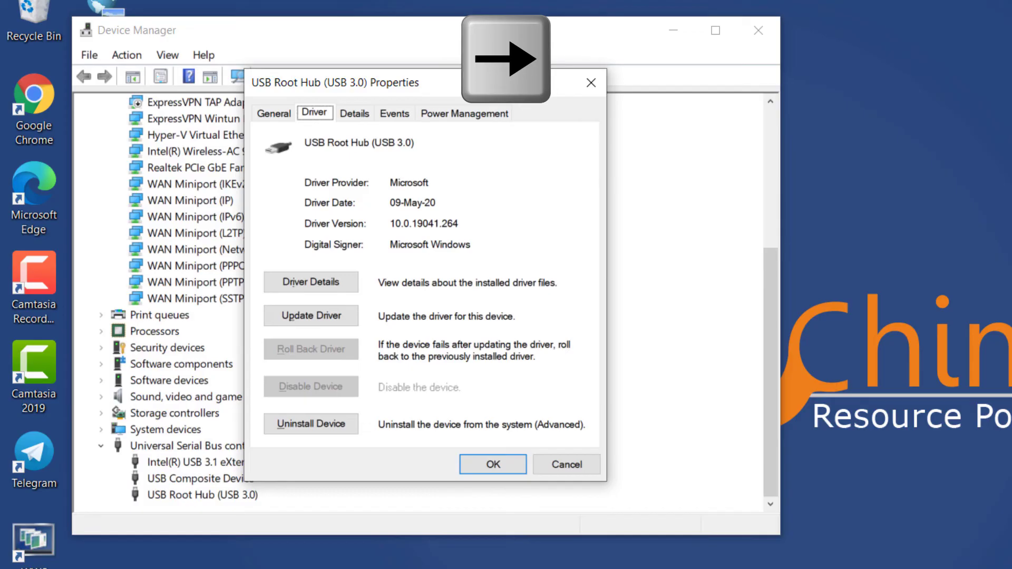
key(Tab)
key(Tab)
key(Tab)
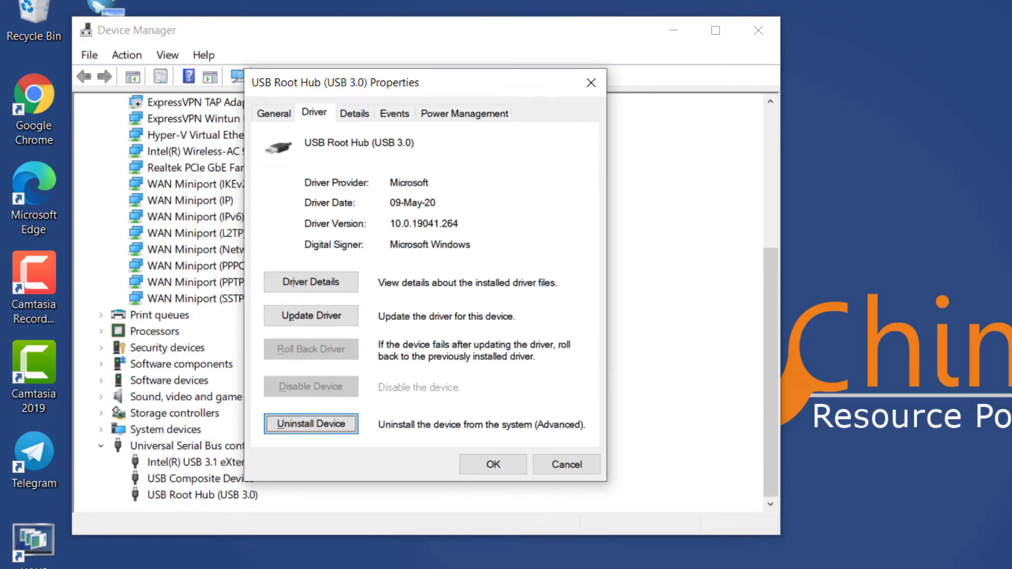
key(Return)
key(Return)
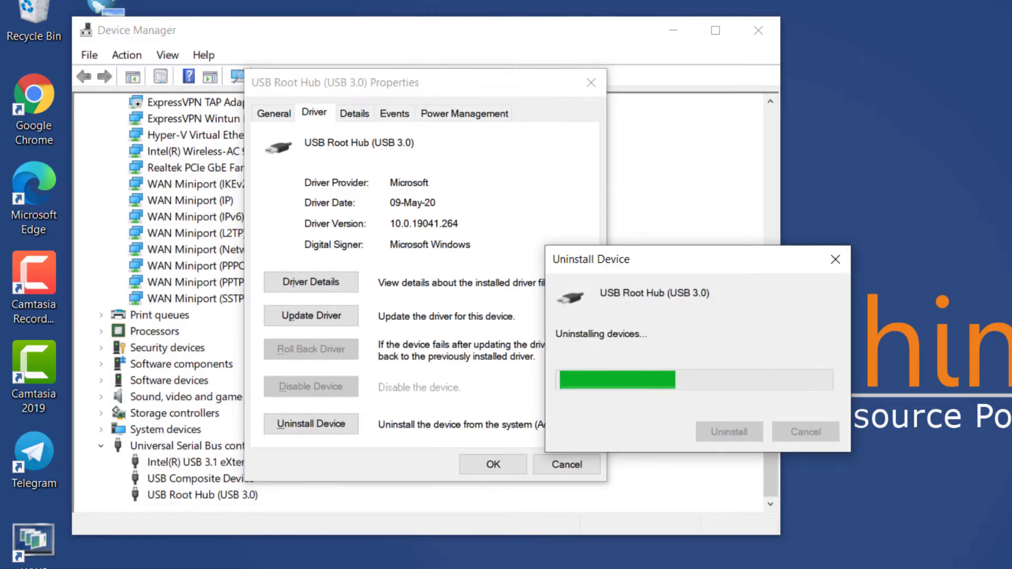
key(Return)
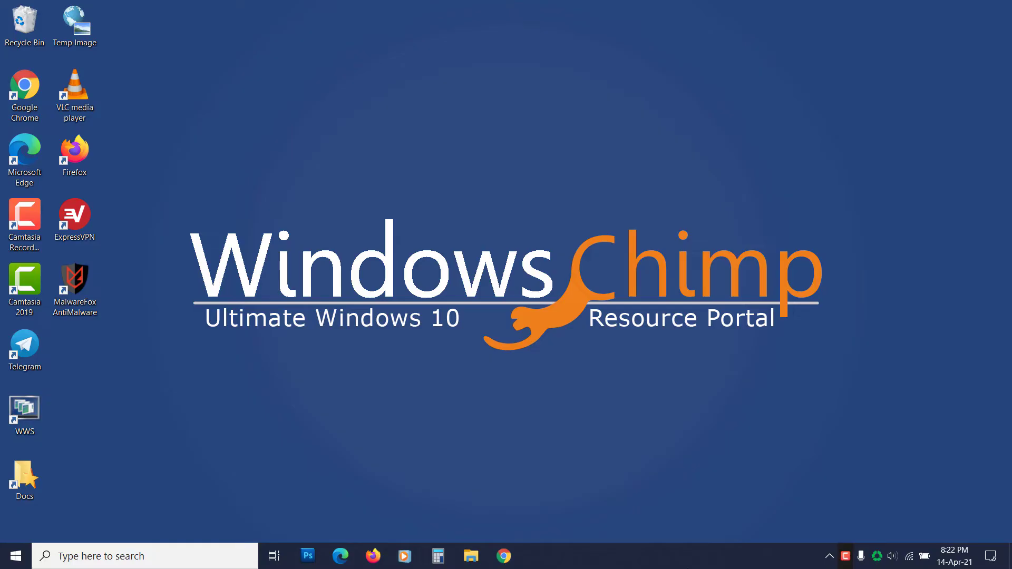
- Search Windows for "device manager" and open Device Manager with its device tree active
key(super)
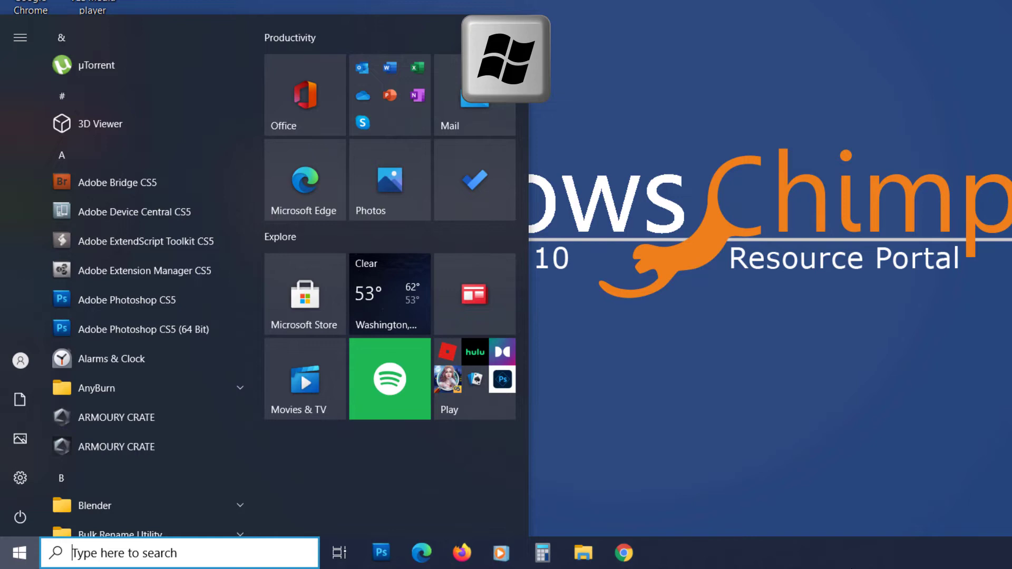
text(device)
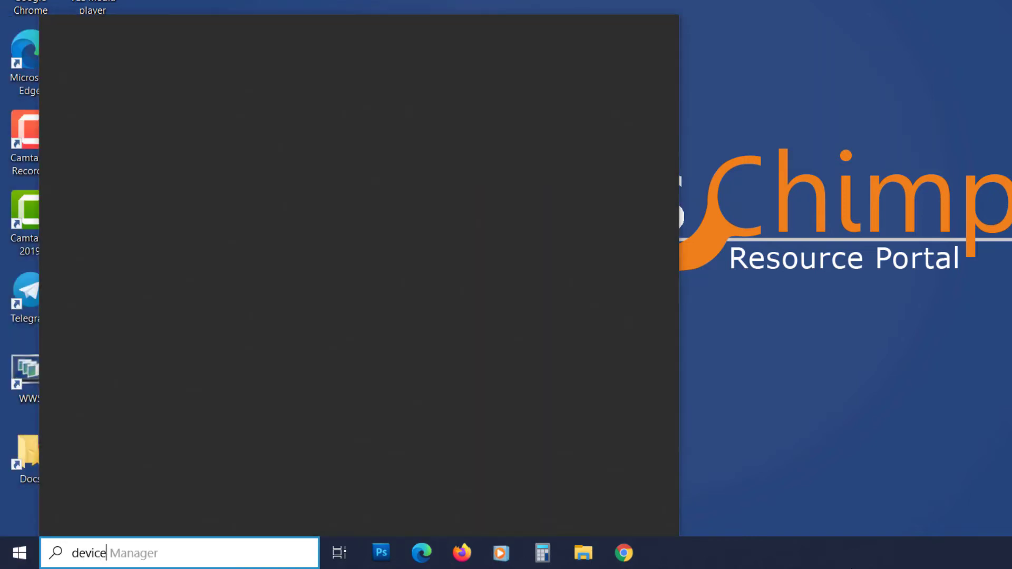
text( manager)
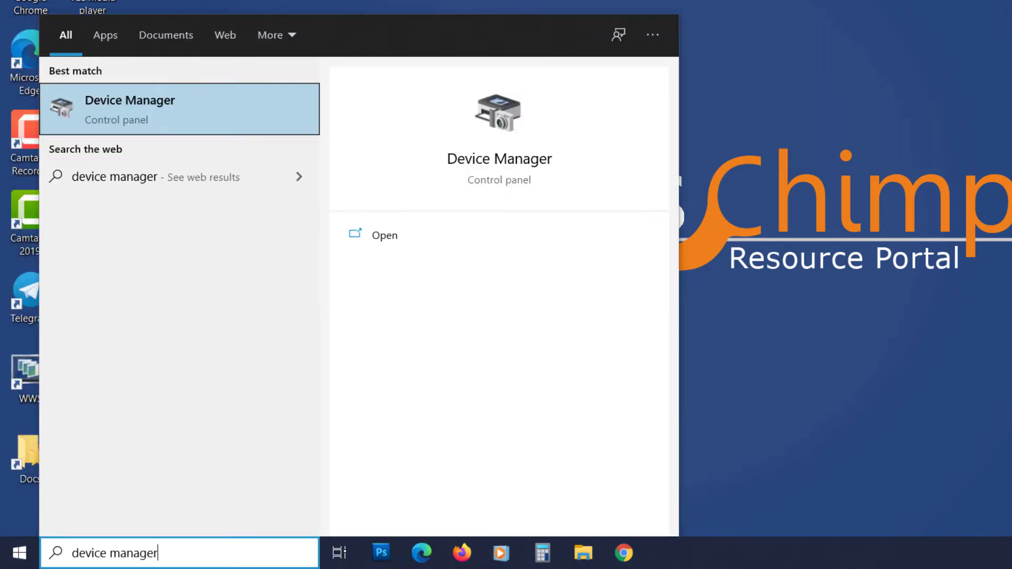
key(Return)
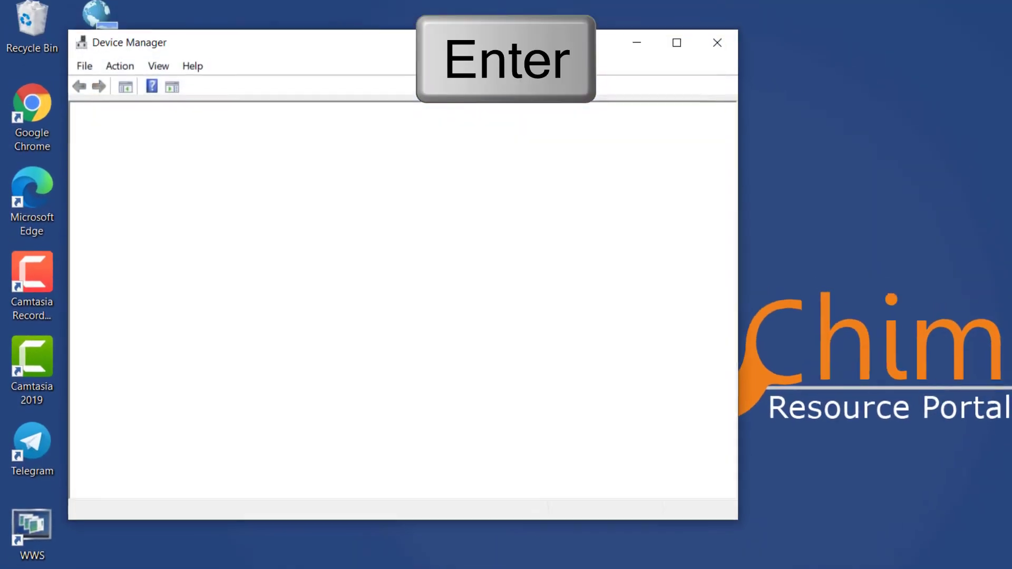
key(Tab)
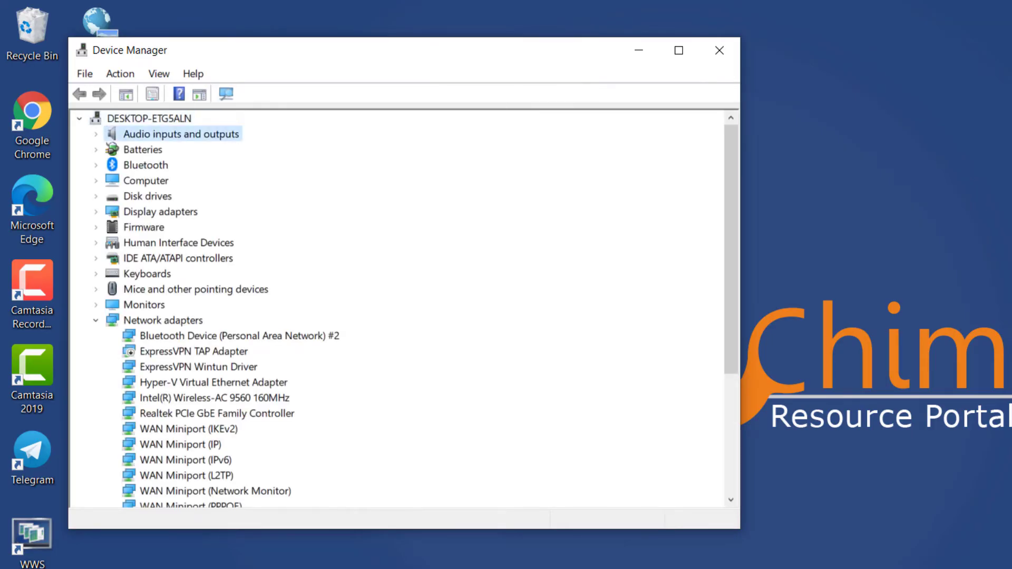
- Expand the Mice and other pointing devices category in the device tree
key(Down)
key(Down)
key(Down)
key(Down)
key(Down)
key(Down)
key(Down)
key(Down)
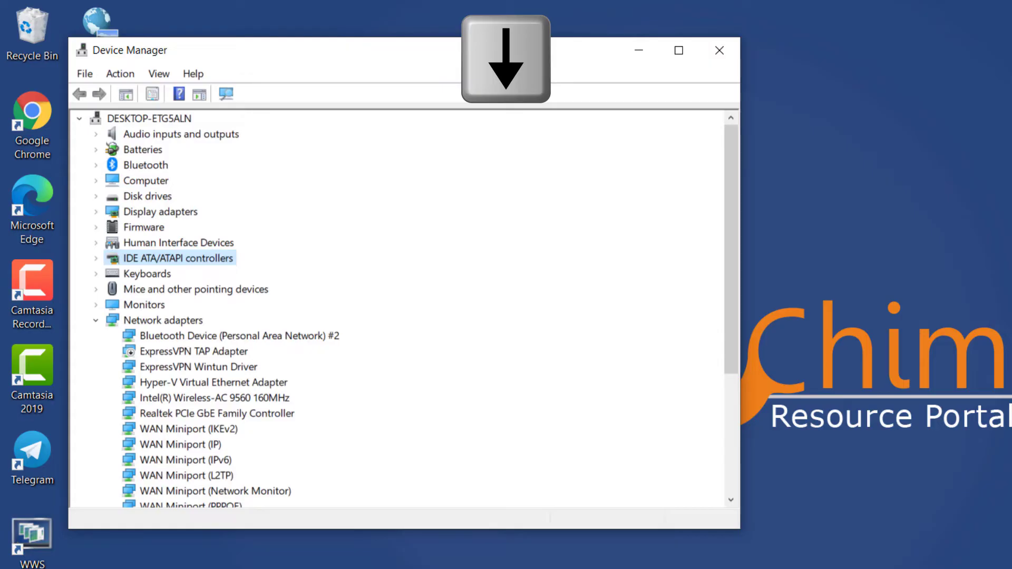
key(Down)
key(Down)
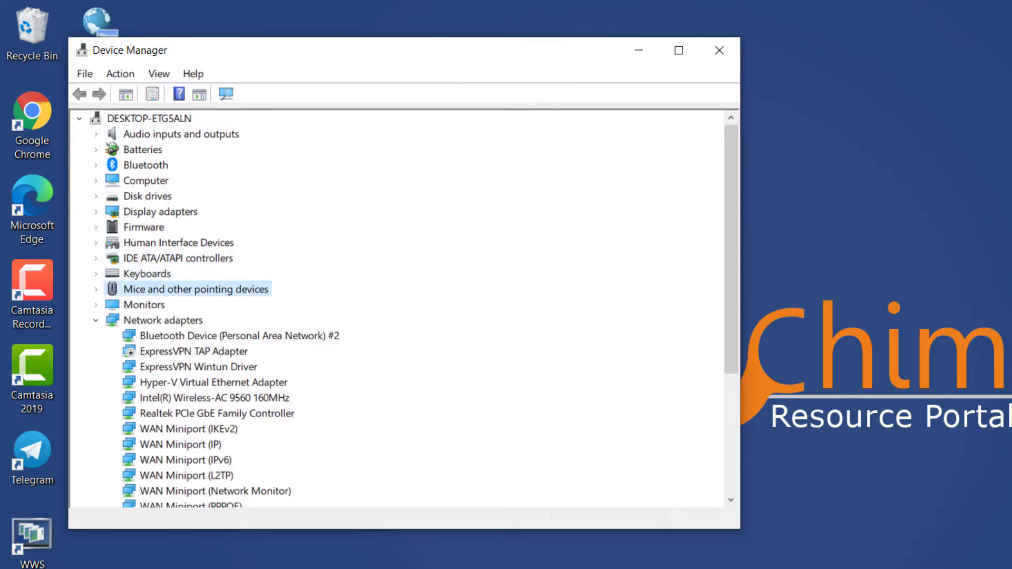
key(Right)
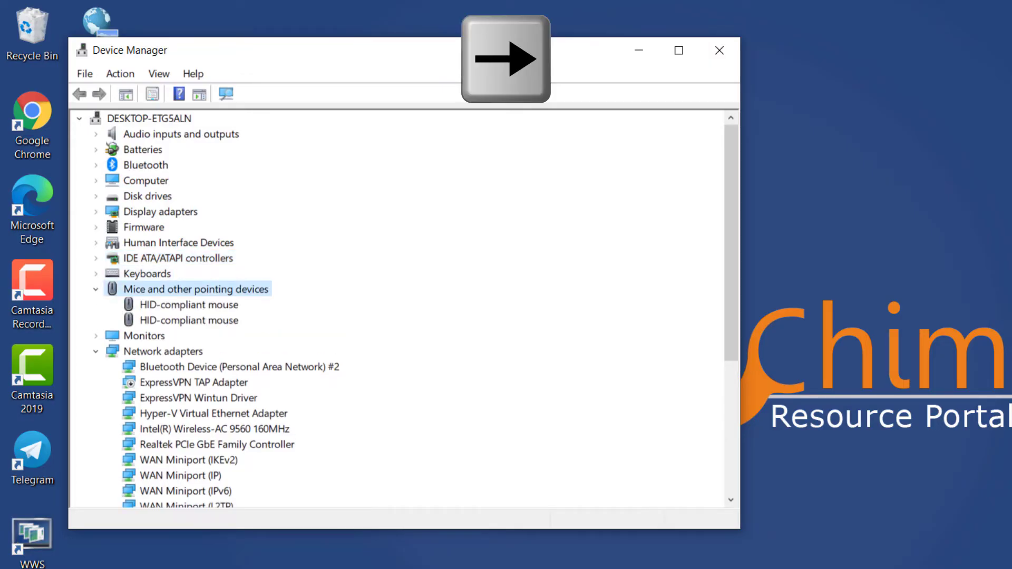
- Open the properties of the first HID-compliant mouse and show its driver settings
key(Down)
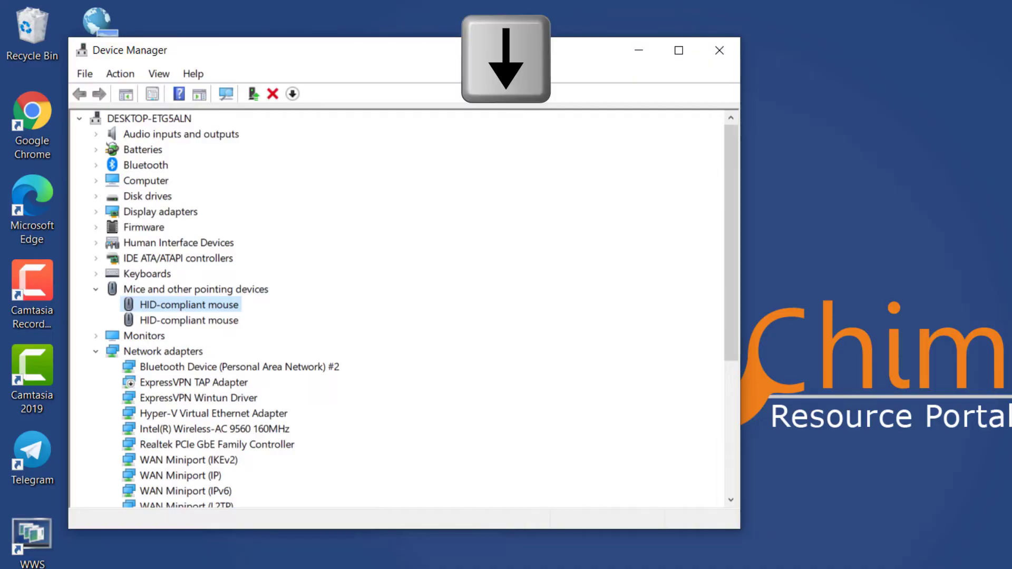
key(Return)
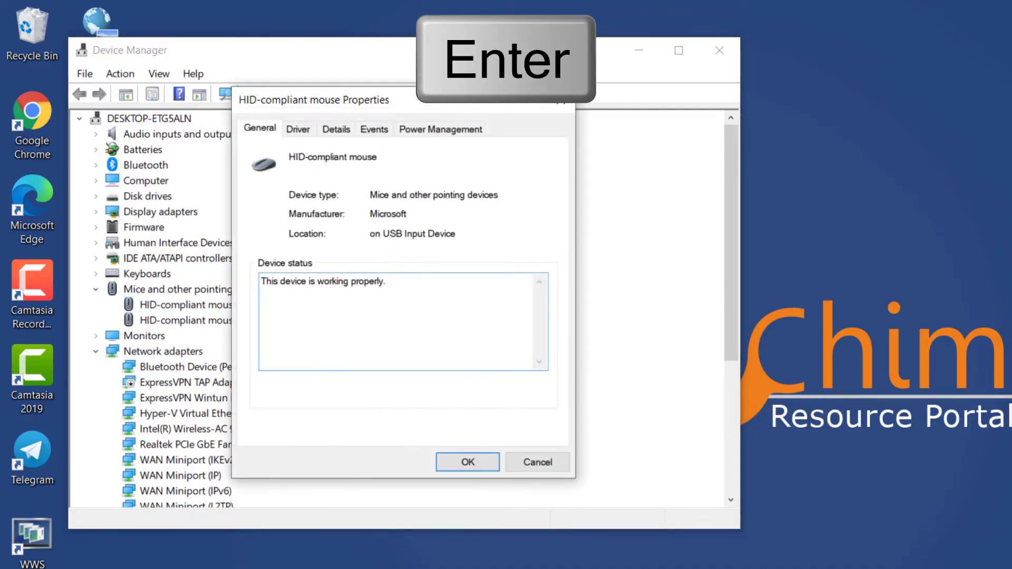
key(Tab)
key(Tab)
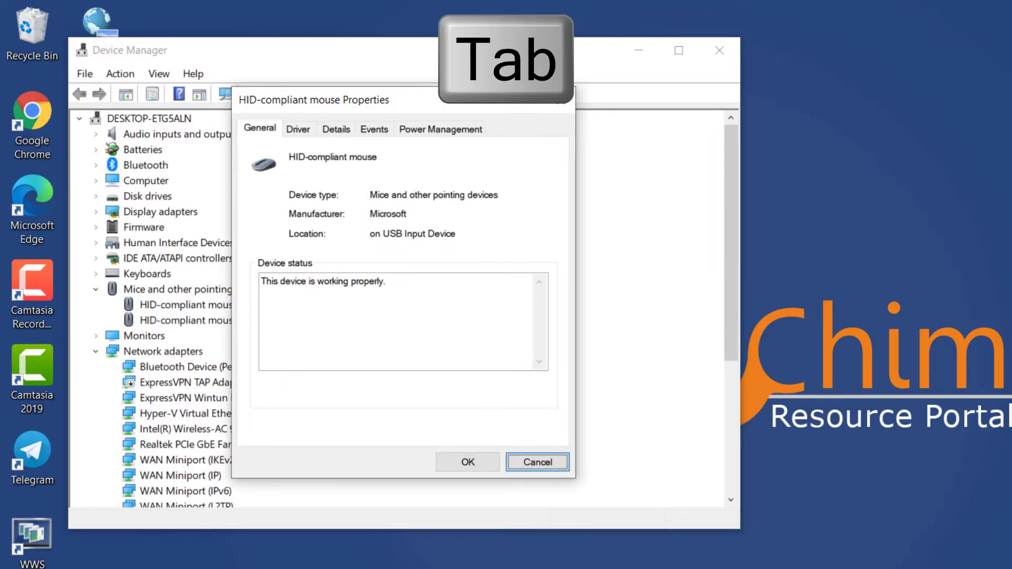
key(Tab)
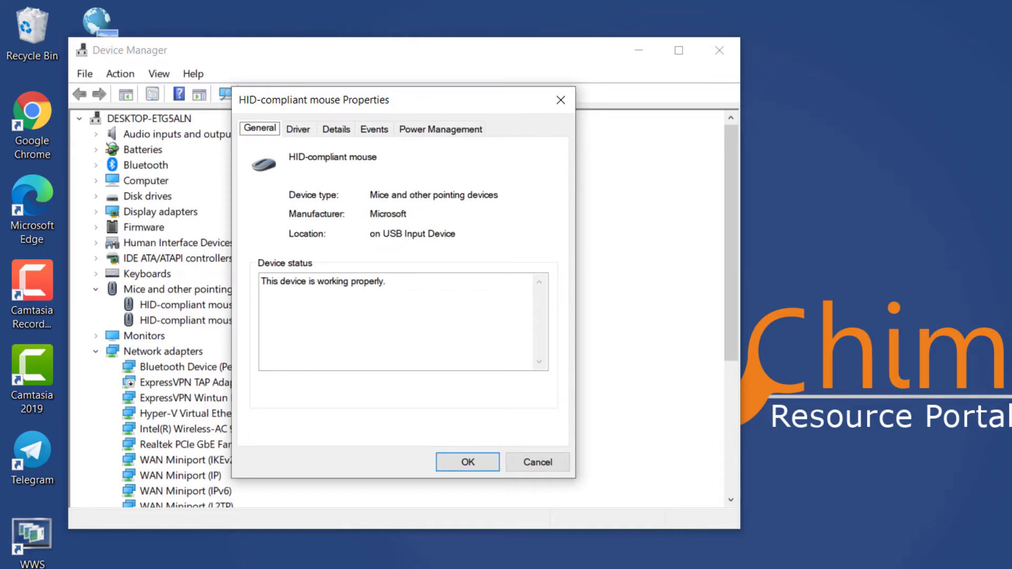
key(Right)
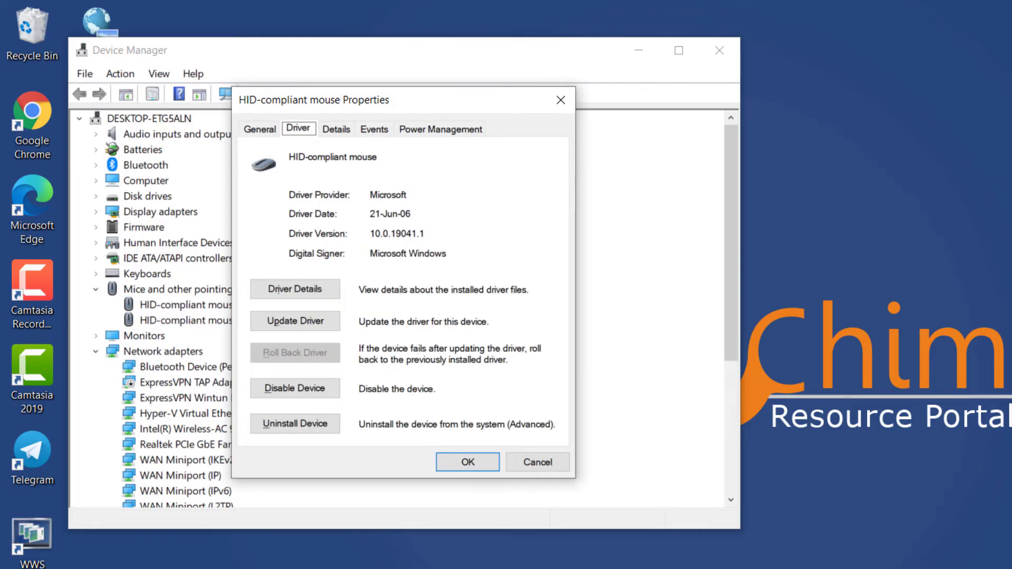
- Update the HID-compliant mouse's driver with an automatic driver search, and close the update wizard
key(Tab)
key(Tab)
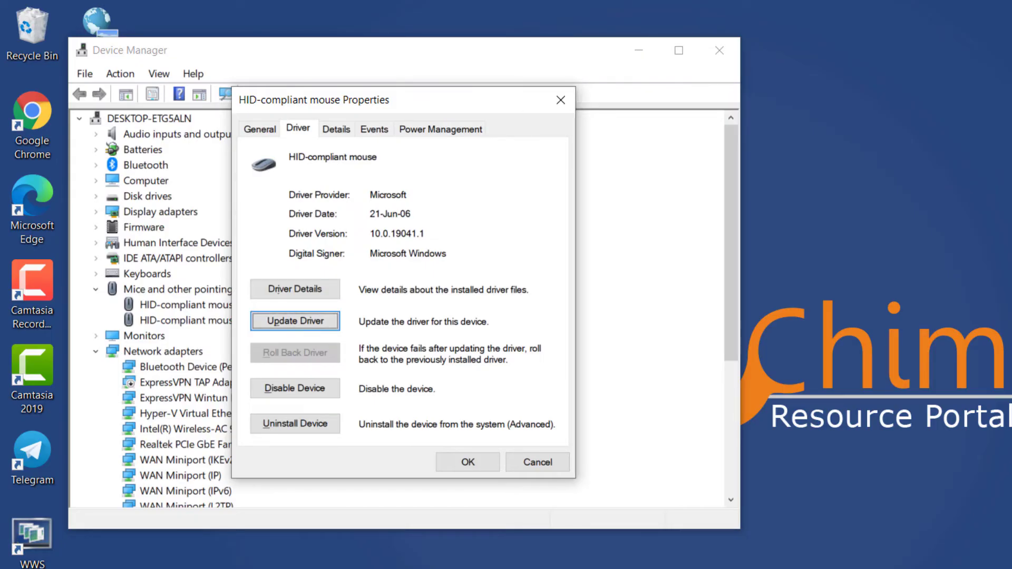
key(Return)
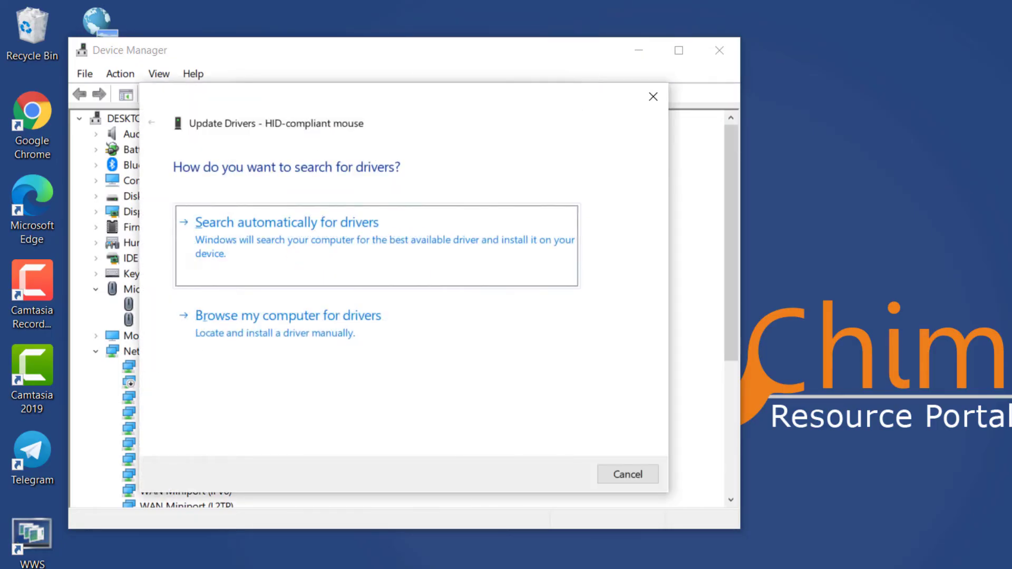
key(Return)
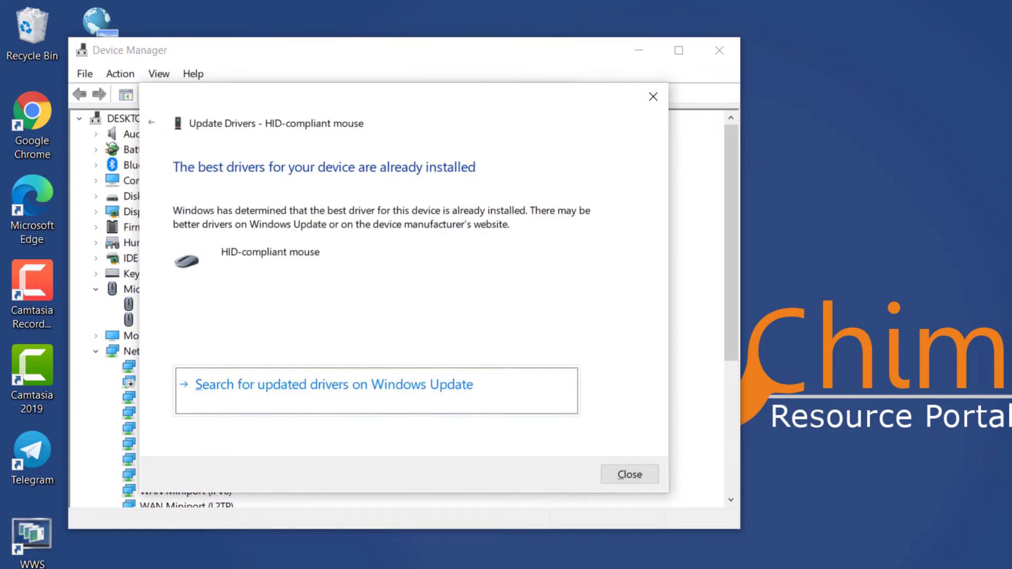
key(Tab)
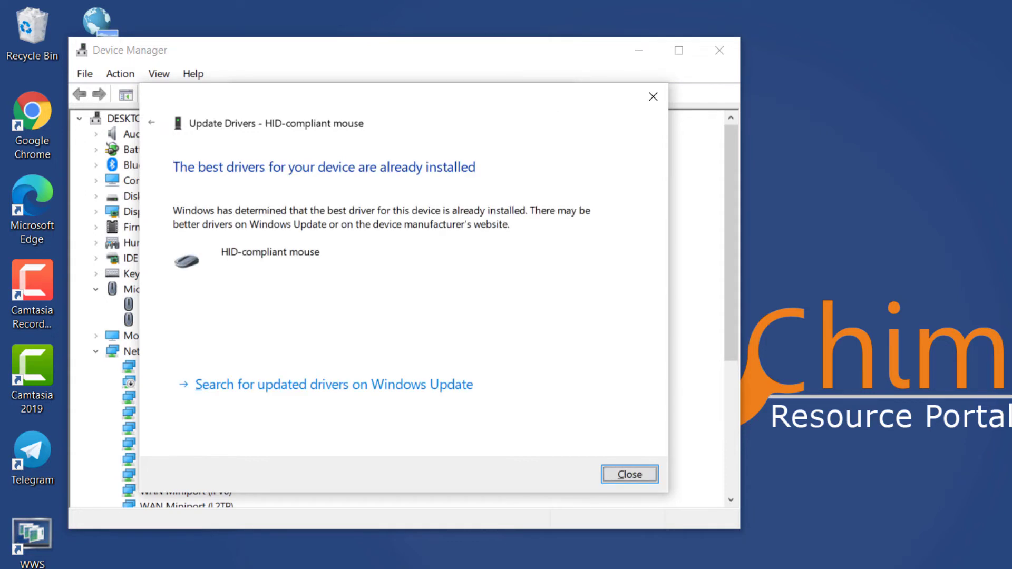
key(Return)
- Try to update the mouse driver manually by browsing the computer for a driver folder, and cancel the update
key(Return)
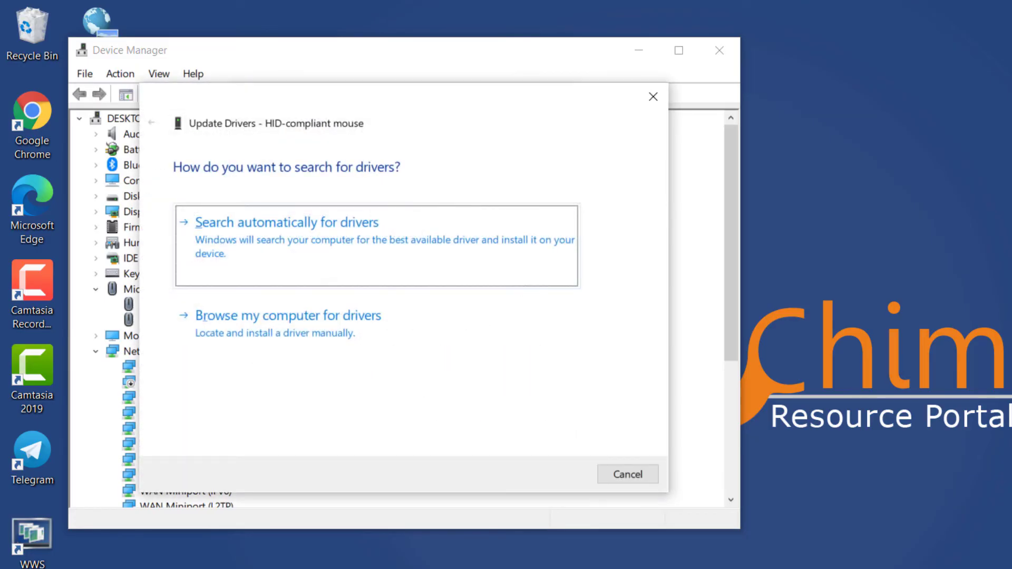
key(Down)
key(Return)
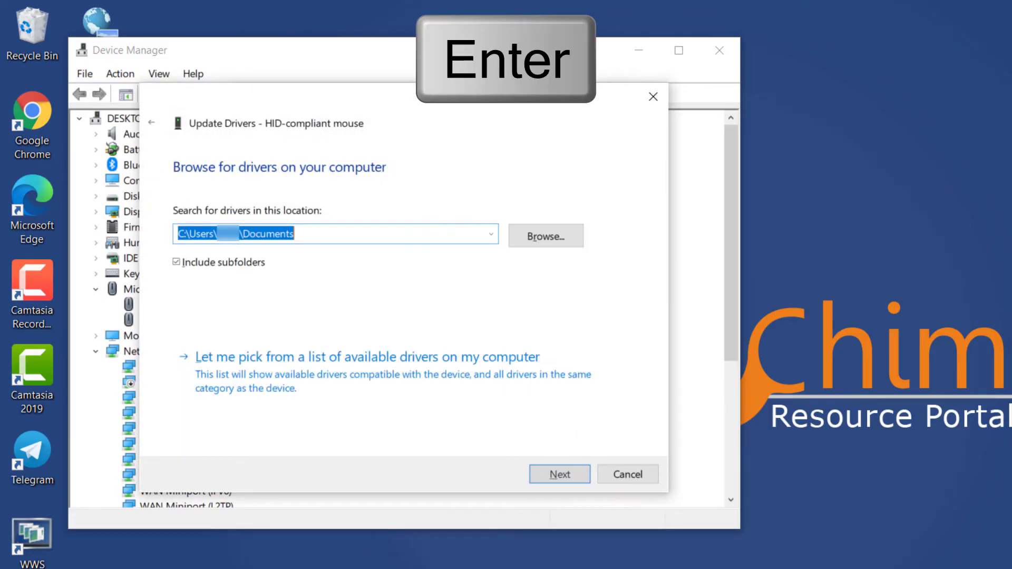
key(Tab)
key(Return)
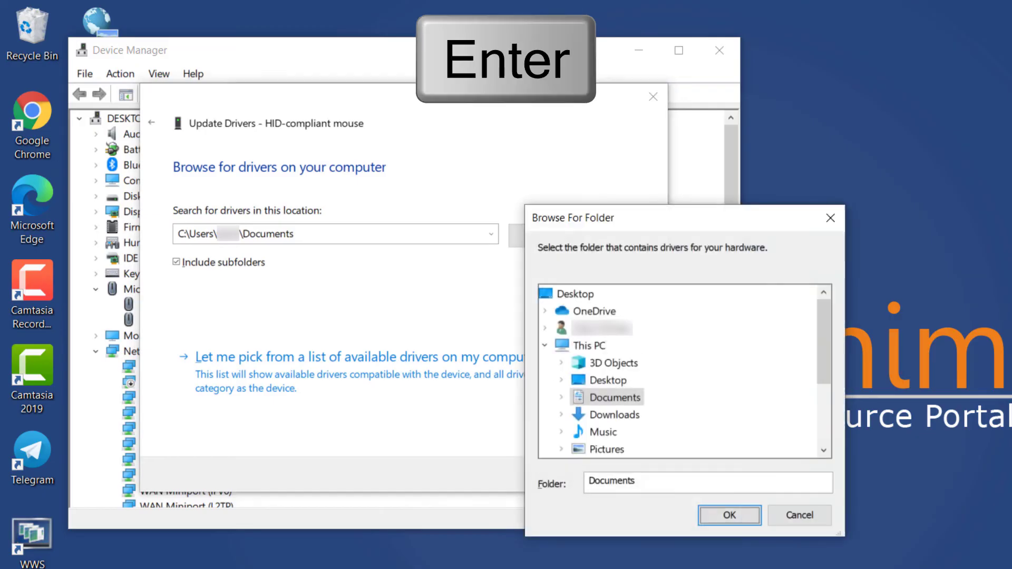
key(Tab)
key(Escape)
key(Escape)
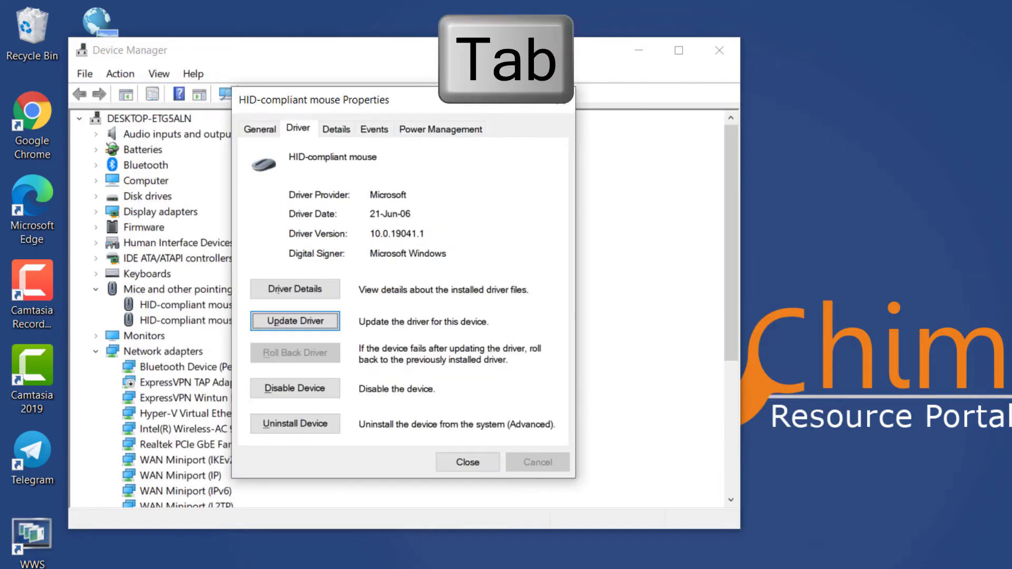
- Close the HID-compliant mouse's properties and return to the device tree
key(Tab)
key(Tab)
key(Tab)
key(Return)
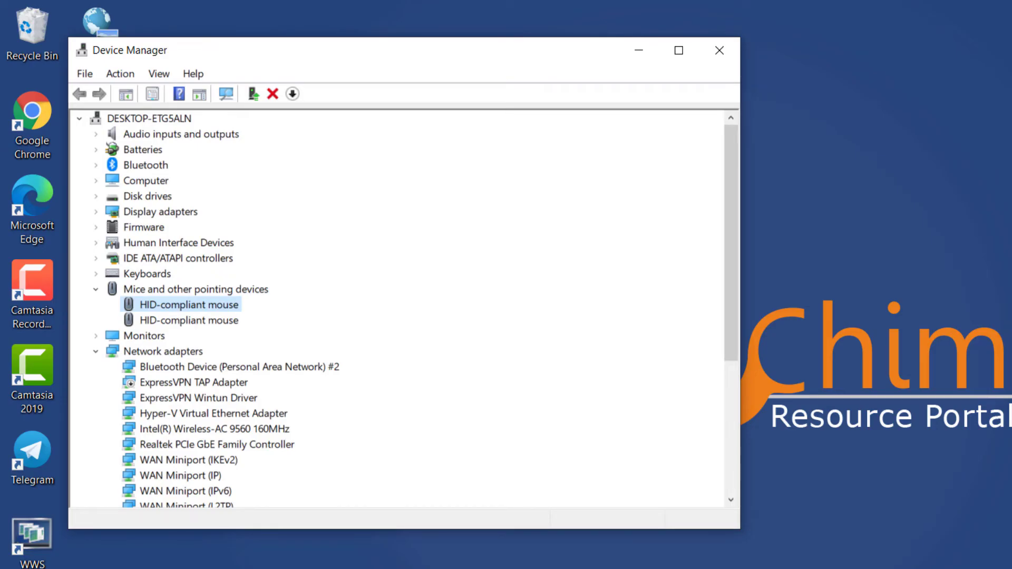
- Expand the Universal Serial Bus controllers category in the device tree
key(Down)
key(Down)
key(Down)
key(Down)
key(Down)
key(Down)
key(Down)
key(Down)
key(Down)
key(Down)
key(Down)
key(Down)
key(Down)
key(Down)
key(Down)
key(Down)
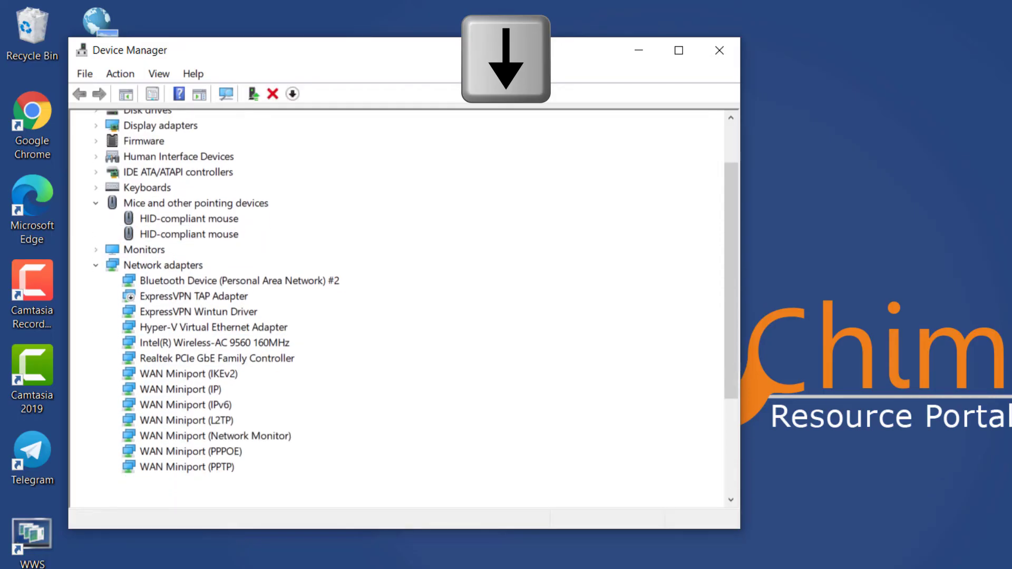
key(Down)
key(Down)
key(Down)
key(Down)
key(Down)
key(Down)
key(Down)
key(Down)
key(Down)
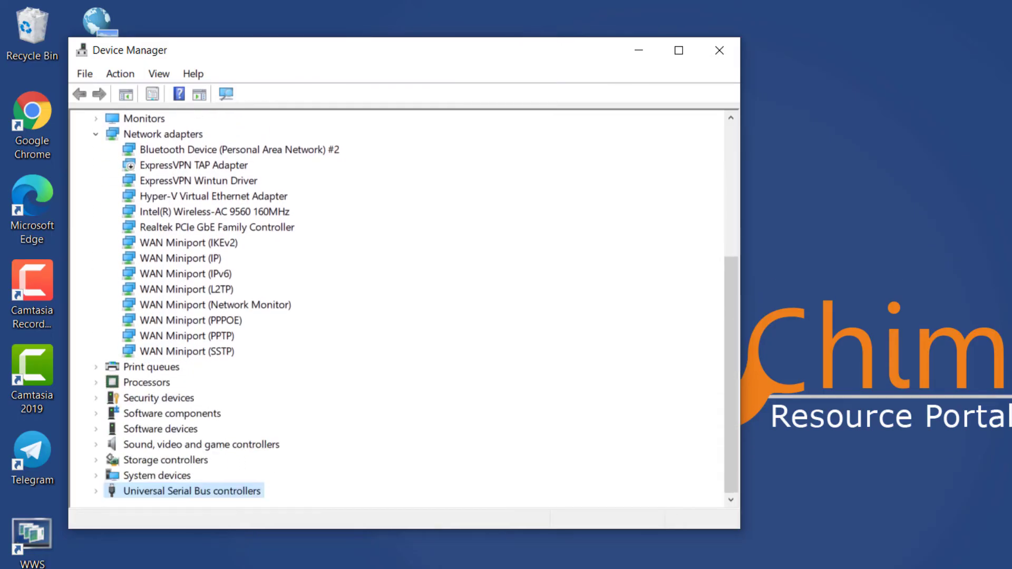
key(Right)
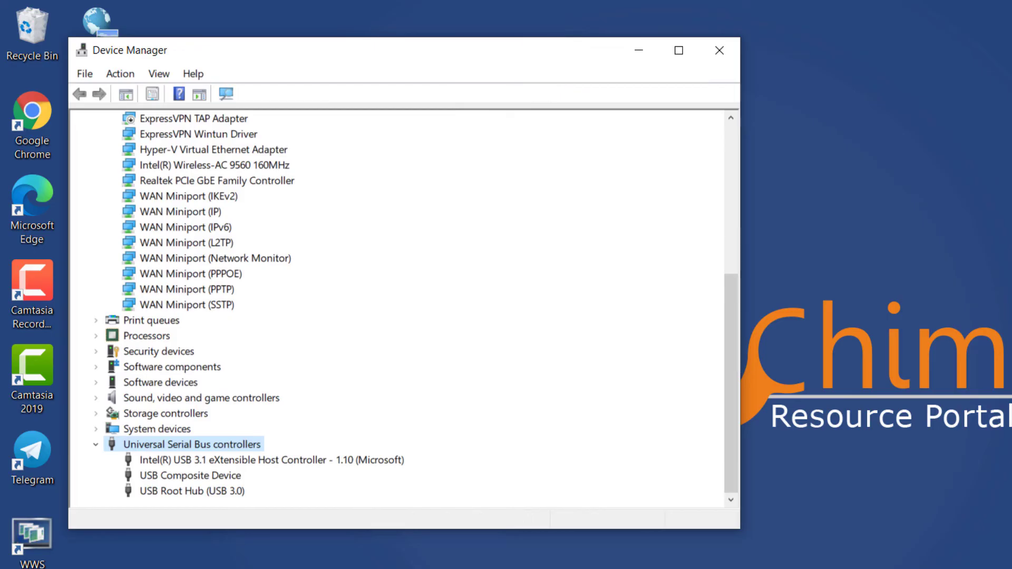
- Open the properties of the Intel(R) USB 3.1 eXtensible Host Controller and show its driver settings
key(Down)
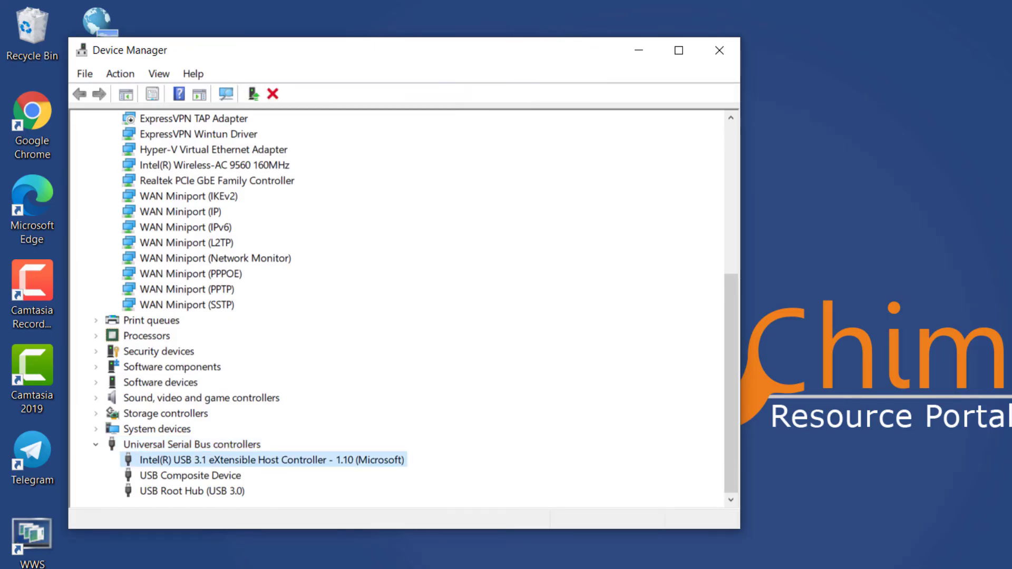
key(Return)
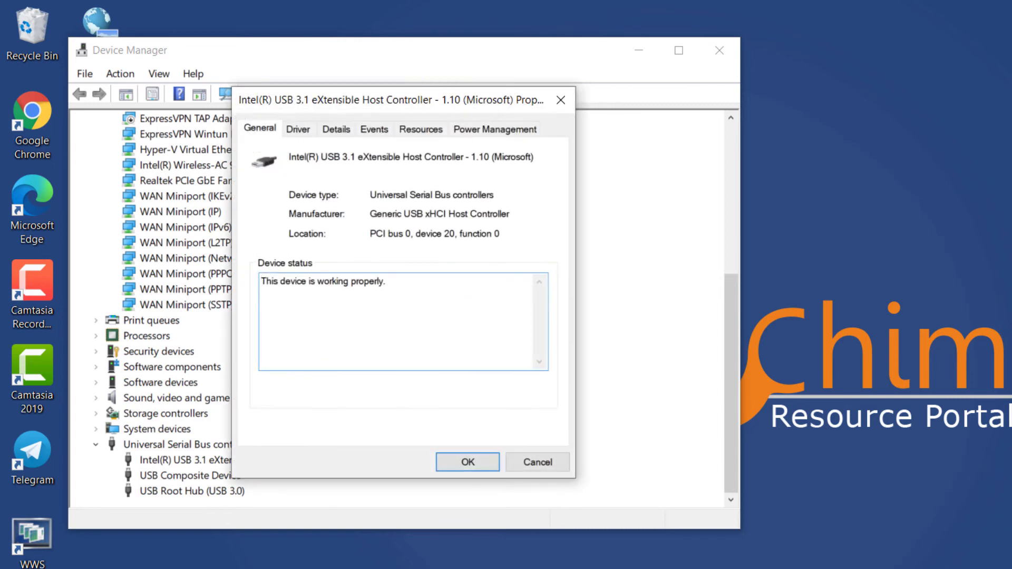
key(Tab)
key(Tab)
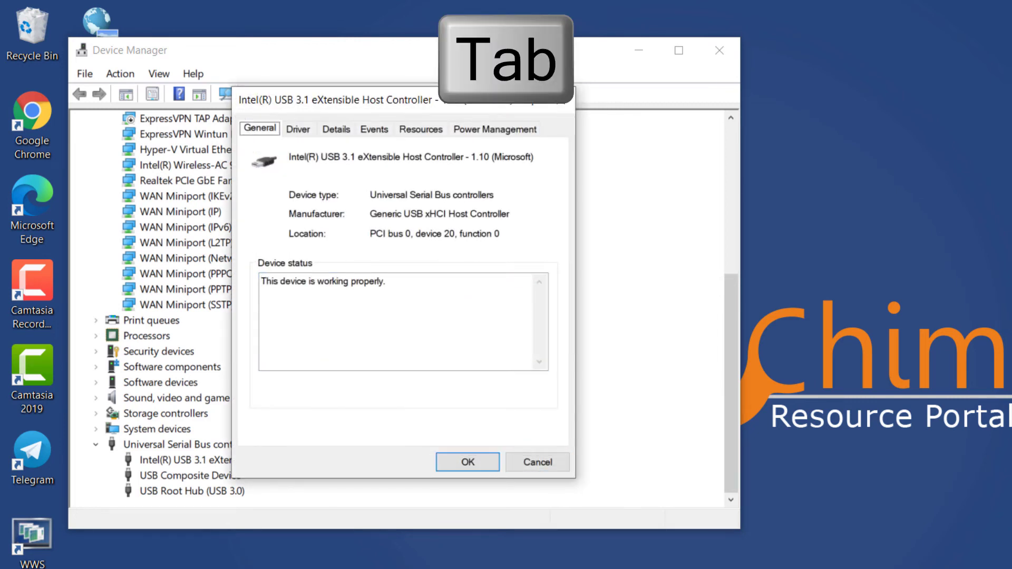
key(Right)
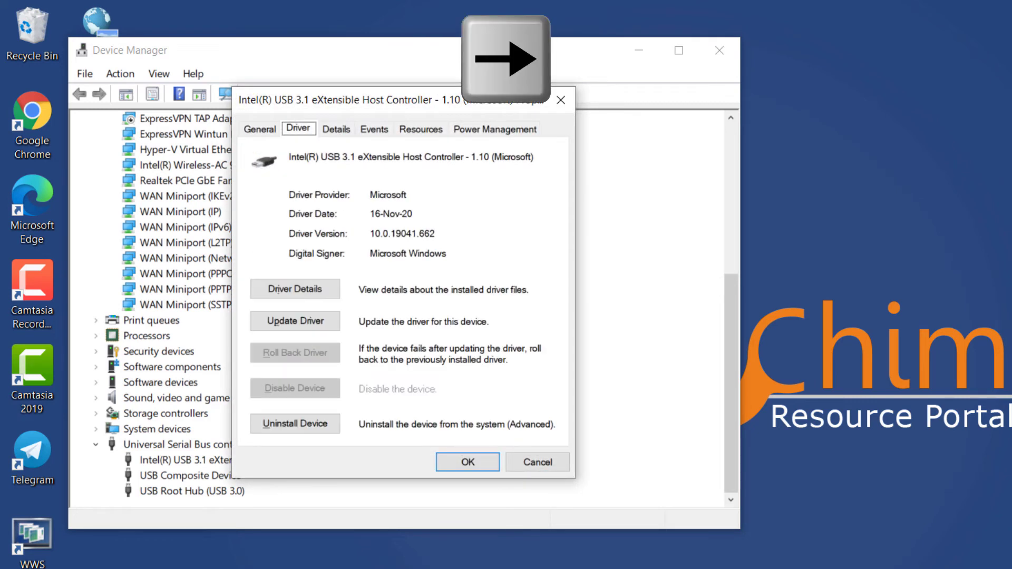
- Update the Intel USB 3.1 host controller's driver with an automatic driver search, and close the wizard and the properties
key(Tab)
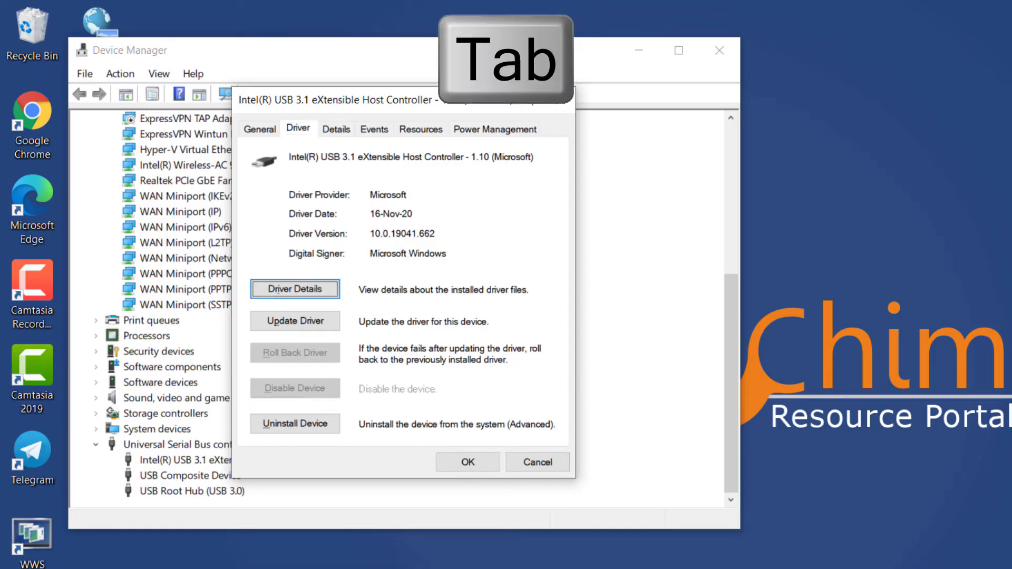
key(Tab)
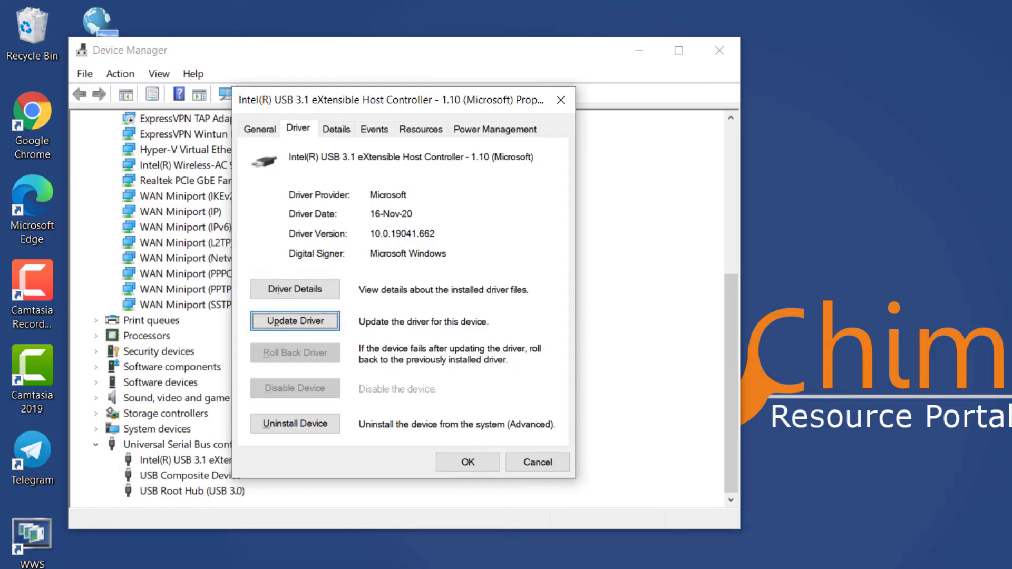
key(Return)
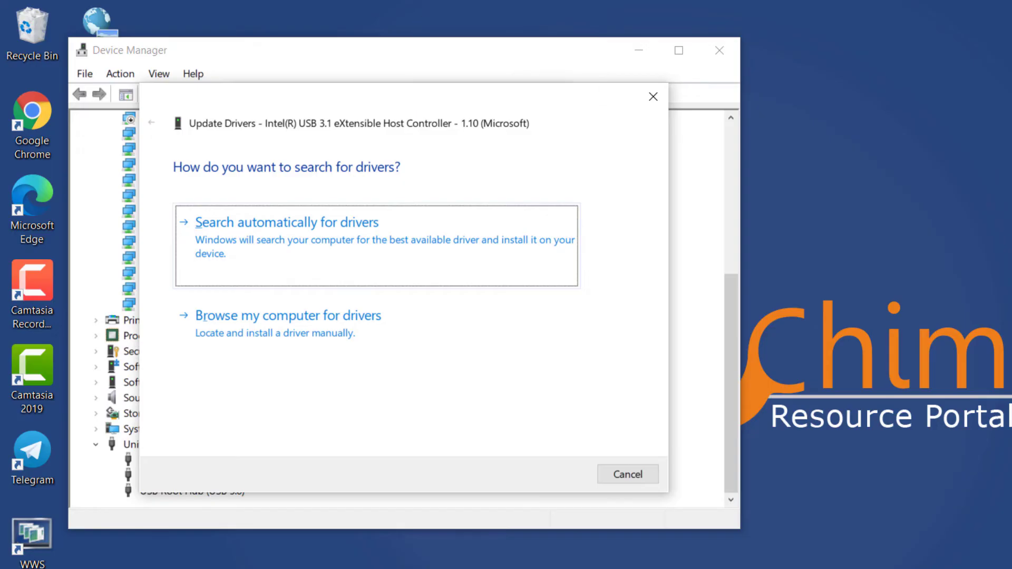
key(Return)
key(Tab)
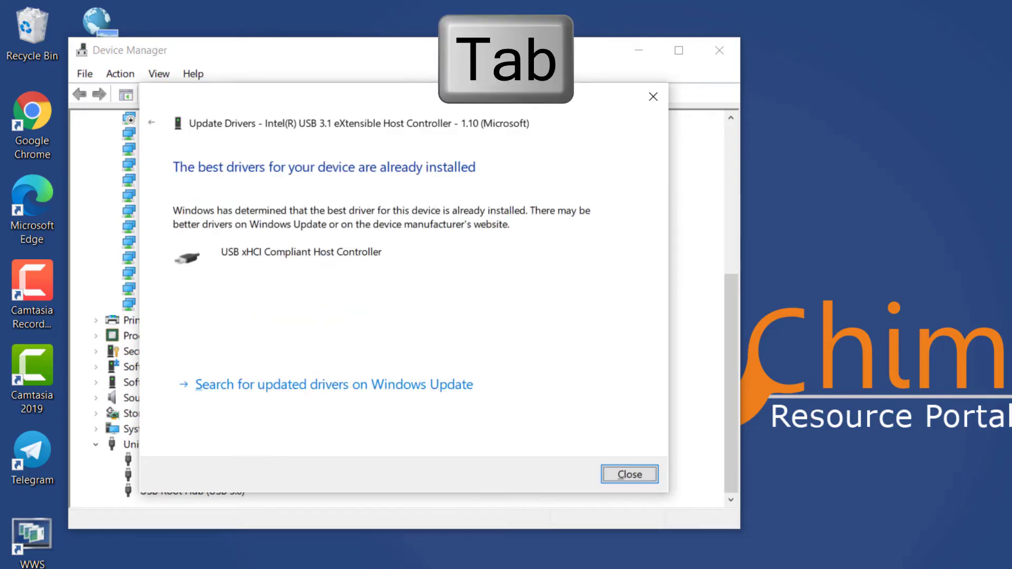
key(Return)
key(Tab)
key(Tab)
key(Return)
- Open the properties of the USB Root Hub (USB 3.0) and show its driver settings
key(Down)
key(Down)
key(Return)
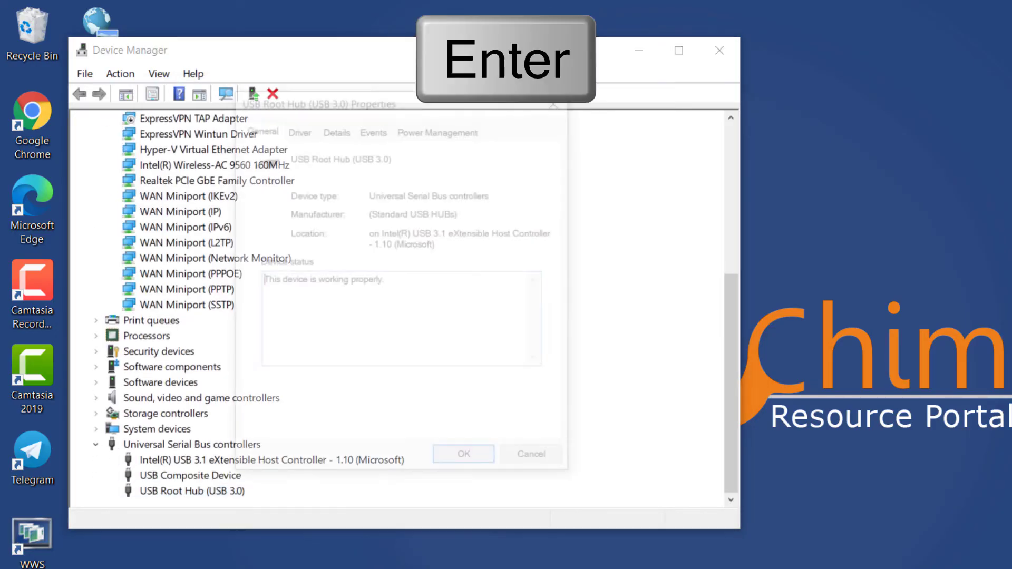
key(Tab)
key(Tab)
key(Tab)
key(Right)
- Update the USB Root Hub (USB 3.0) driver with an automatic driver search
key(Tab)
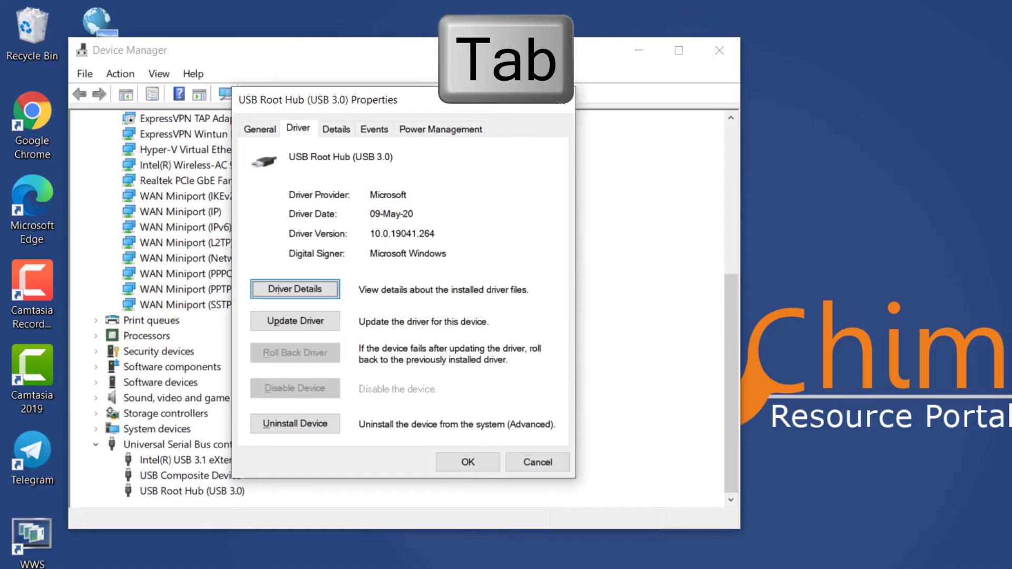
key(Tab)
key(Return)
key(Return)
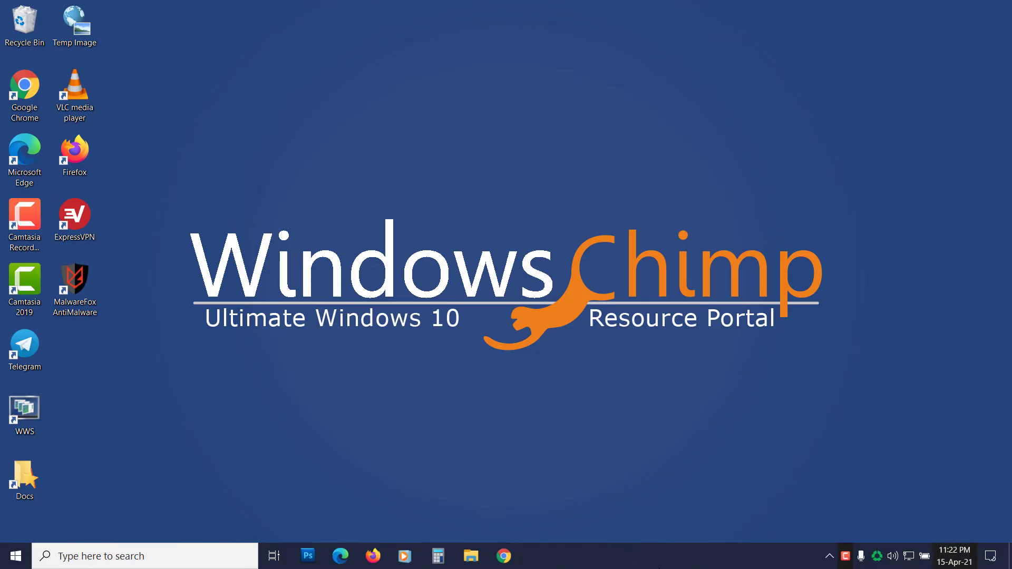
- Launch System Restore by running the rstrui command
key(super+r)
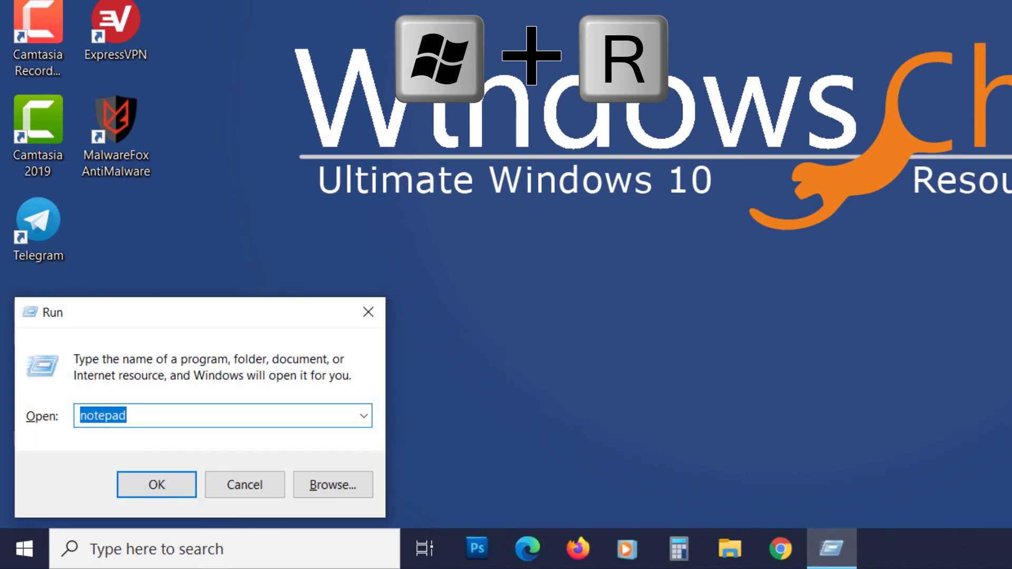
text(rst)
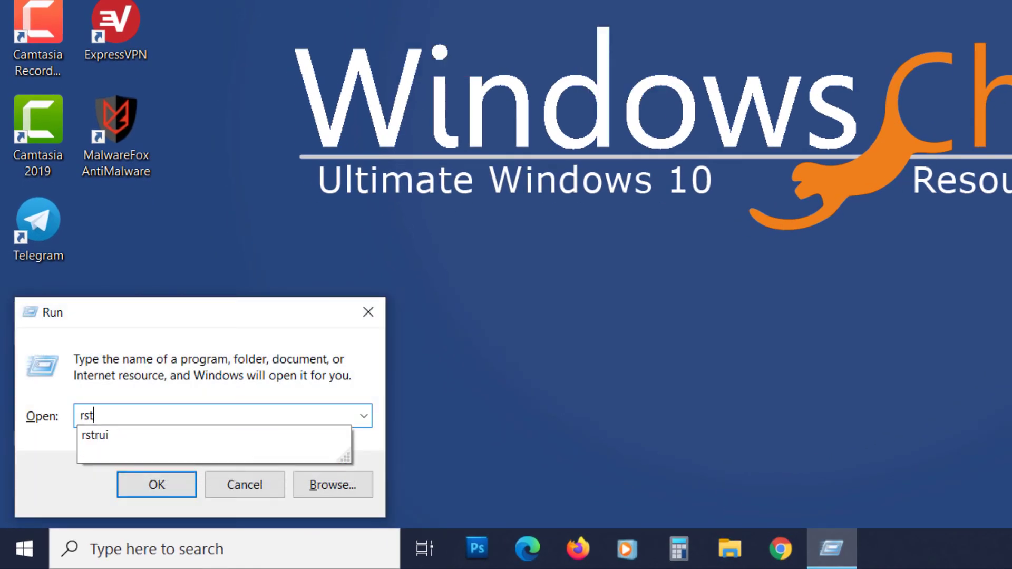
text(rui)
key(Return)
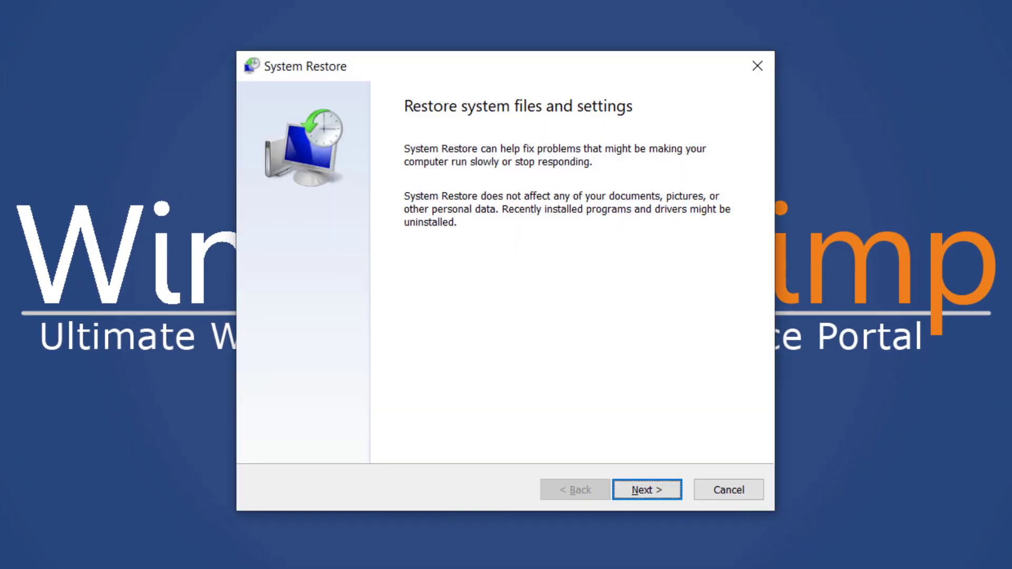
- Restore the system to the Automatic Restore Point of 14-Apr-21 9:30:12 PM and finish the wizard
key(Return)
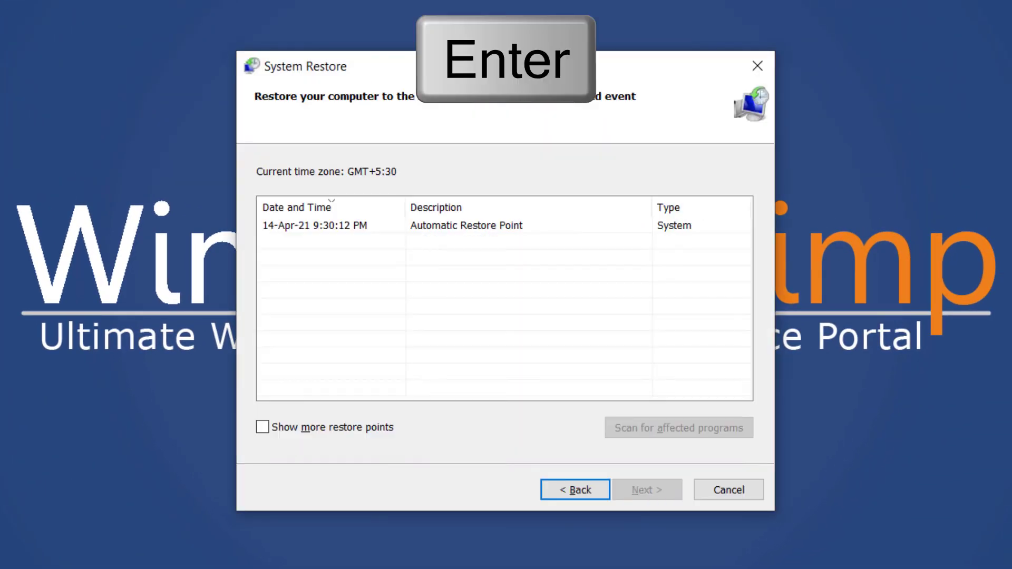
key(Down)
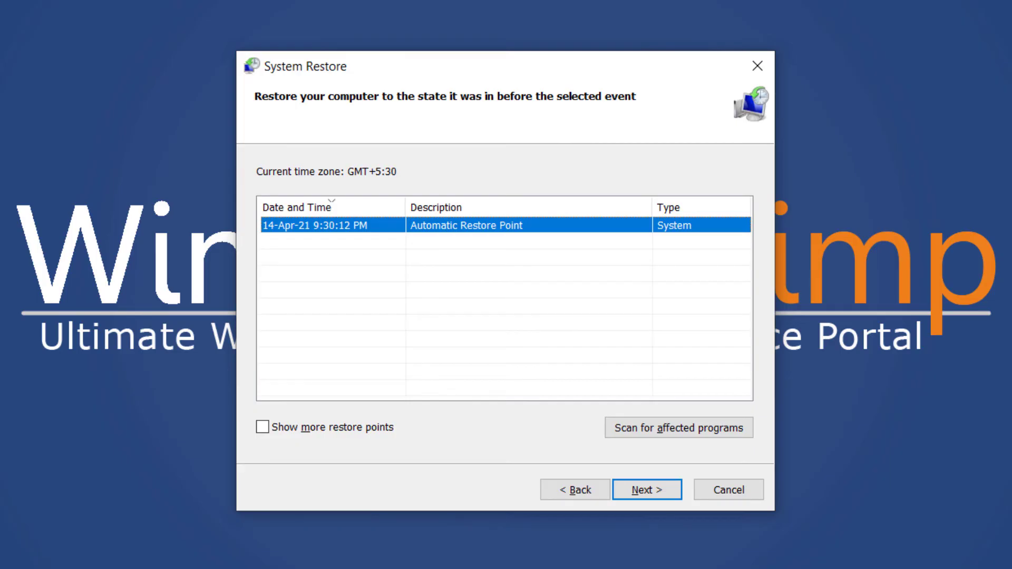
key(Return)
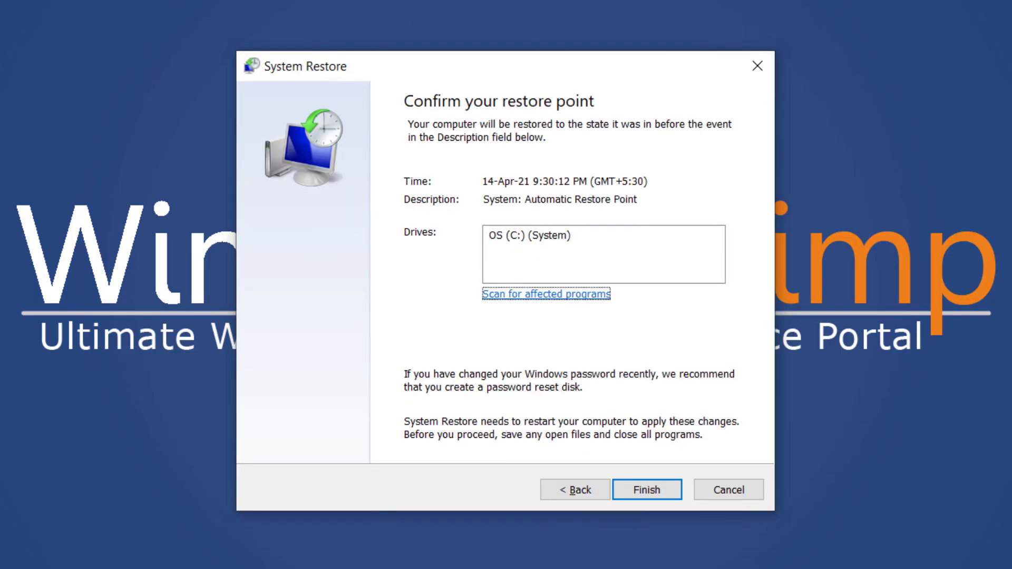
key(Return)
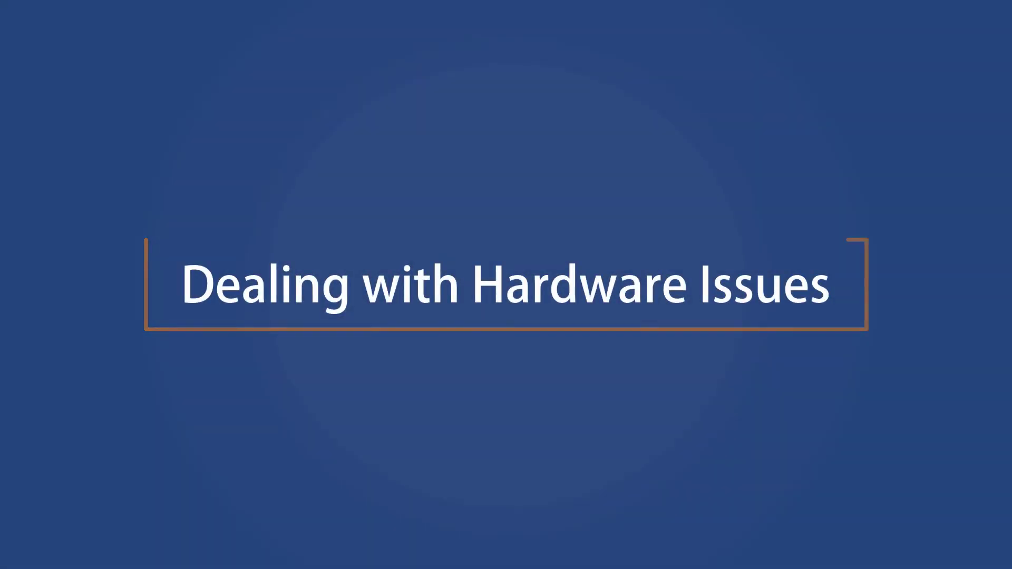